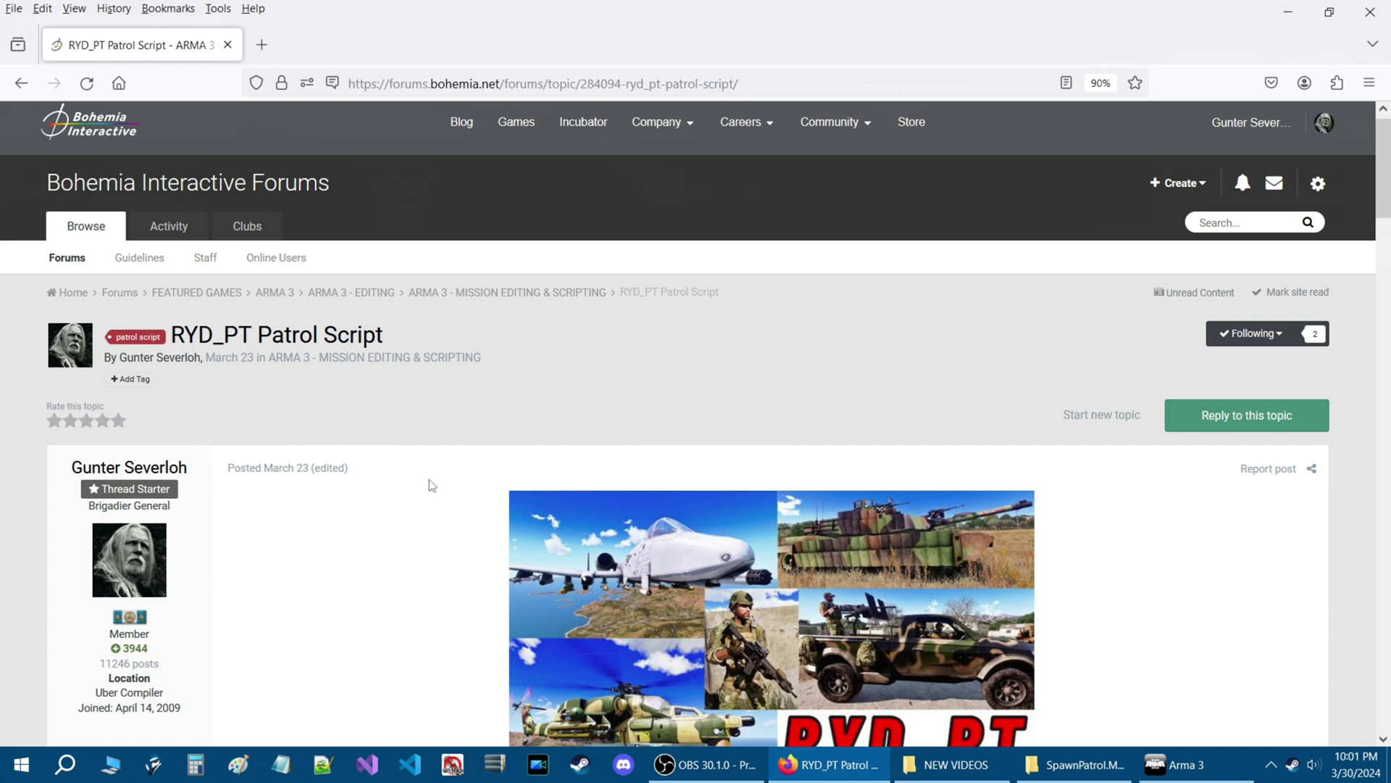
Look through the RYD_PT Patrol Script topic on the forum.
scroll(1386, 187, "up", 1)
left_click_drag(1386, 187, 1385, 454)
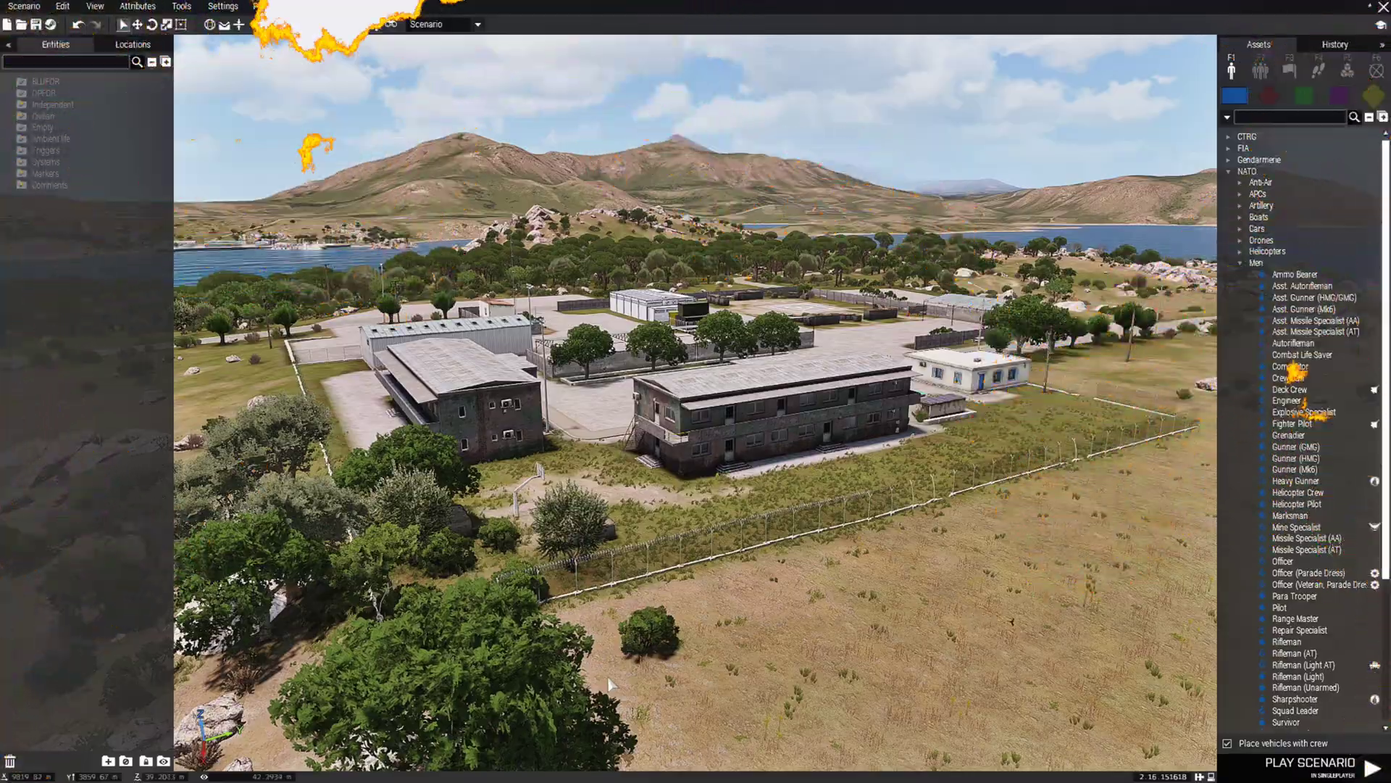
Place a NATO Rifleman (Unarmed) on the paved ground beside the row of bushes.
key("w")
key("w")
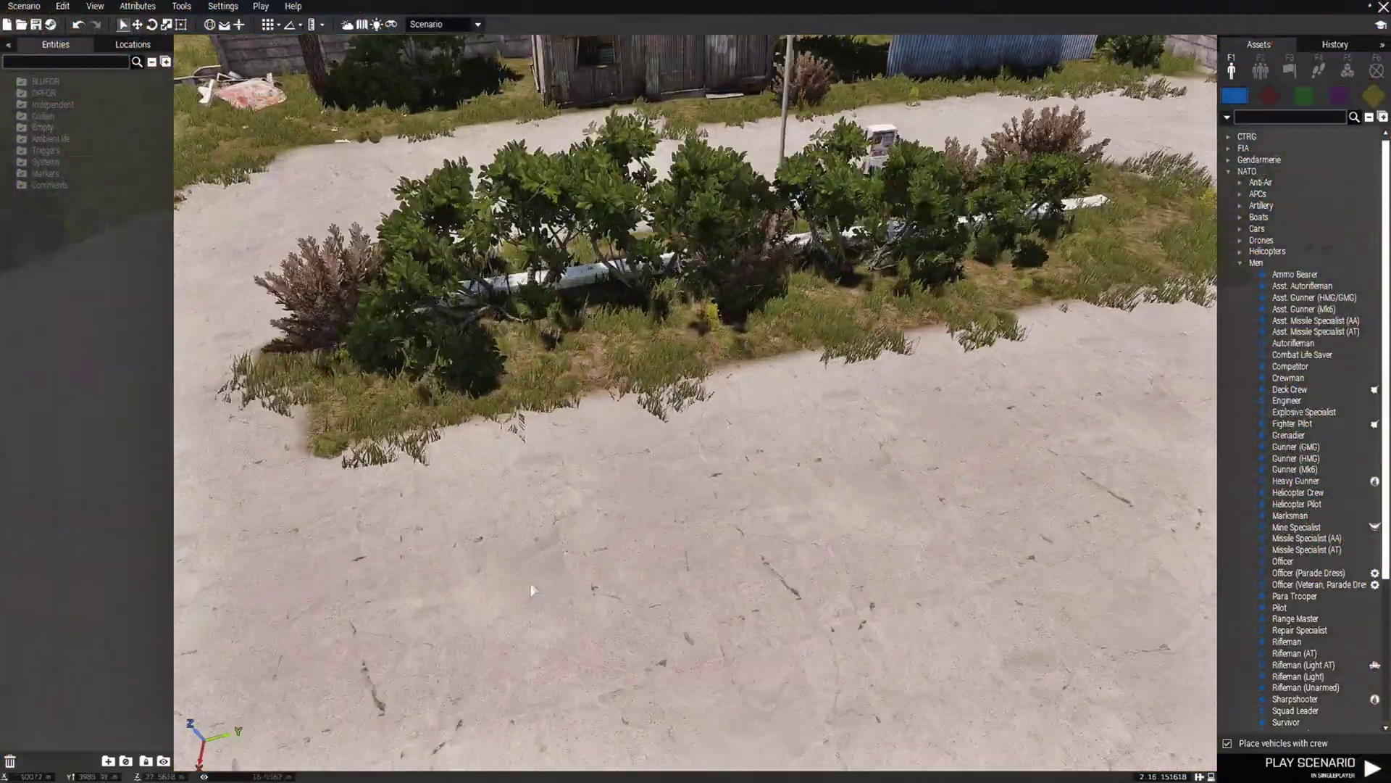
left_click(1321, 688)
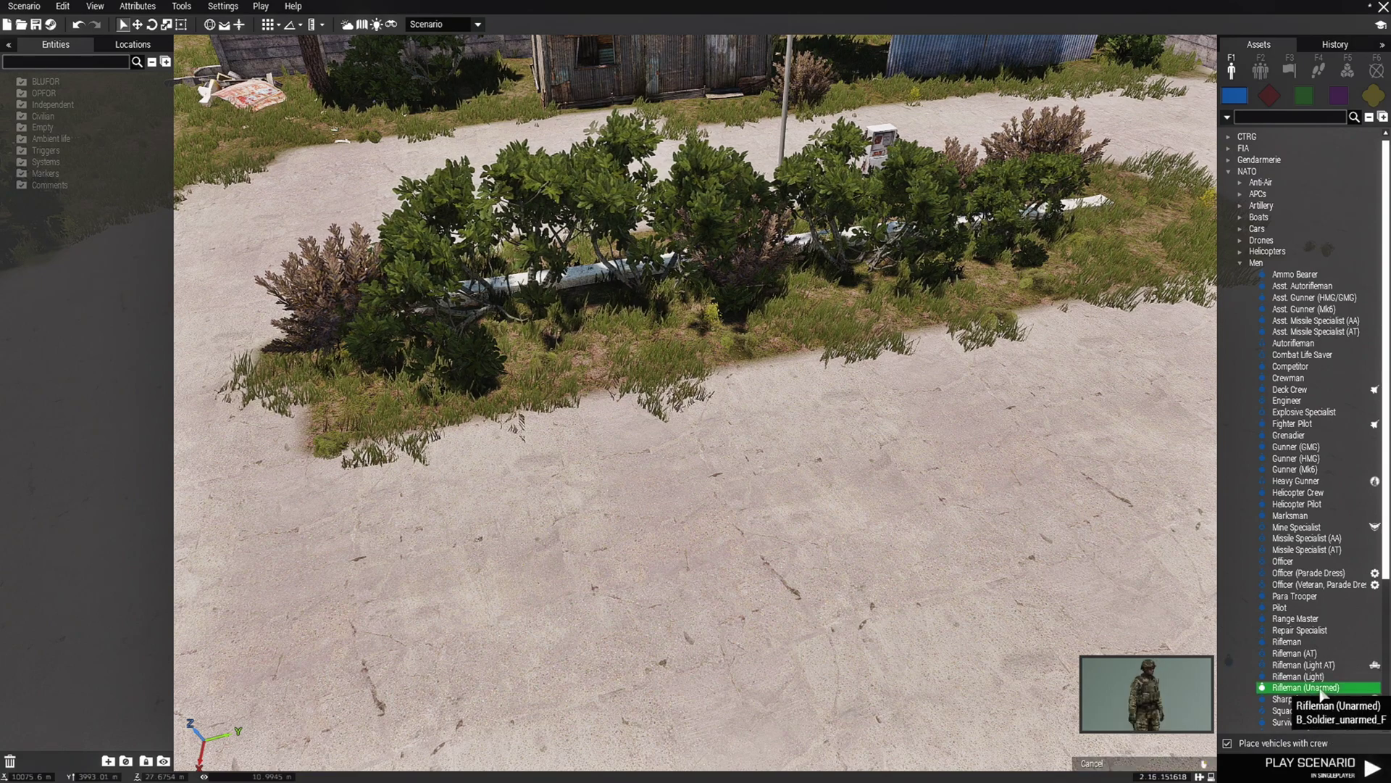
left_click(726, 437)
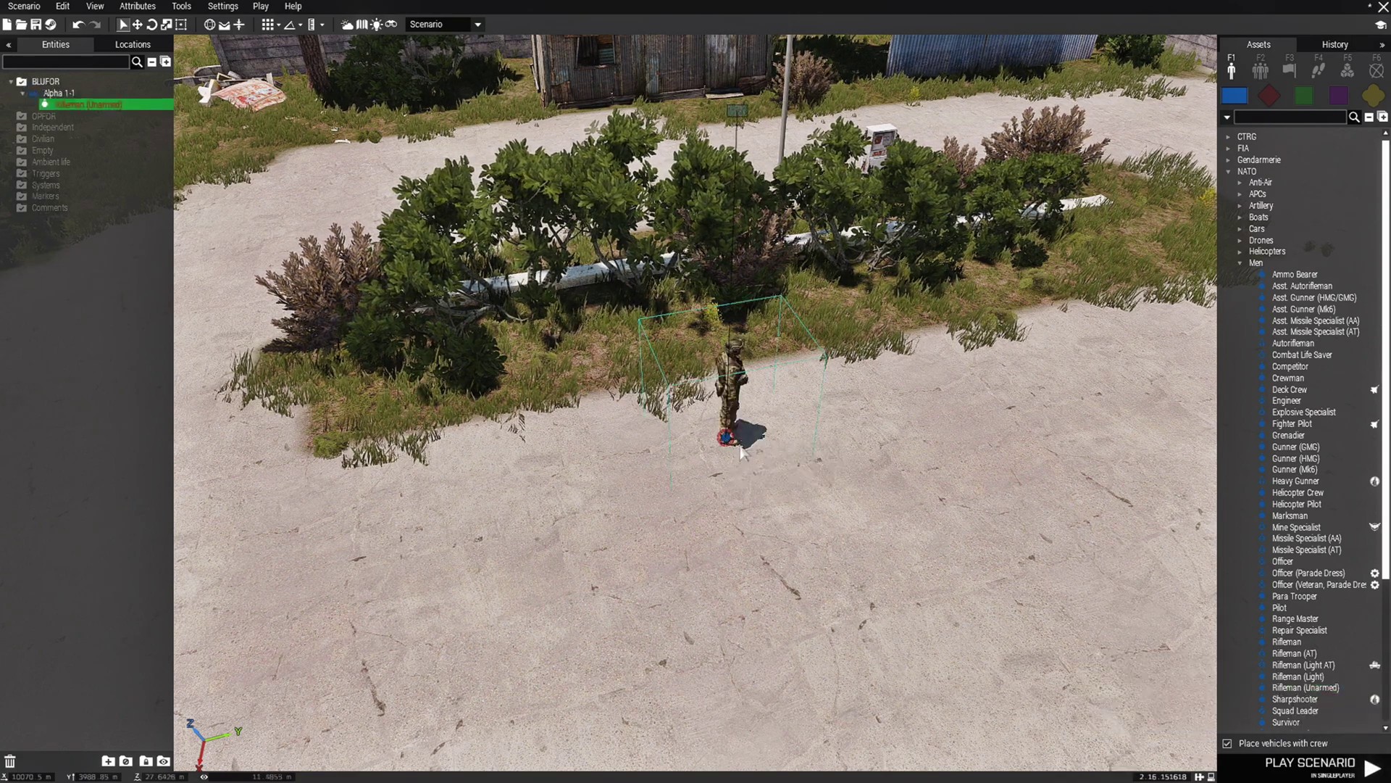
scroll(740, 451, "up", 3)
scroll(725, 438, "up", 2)
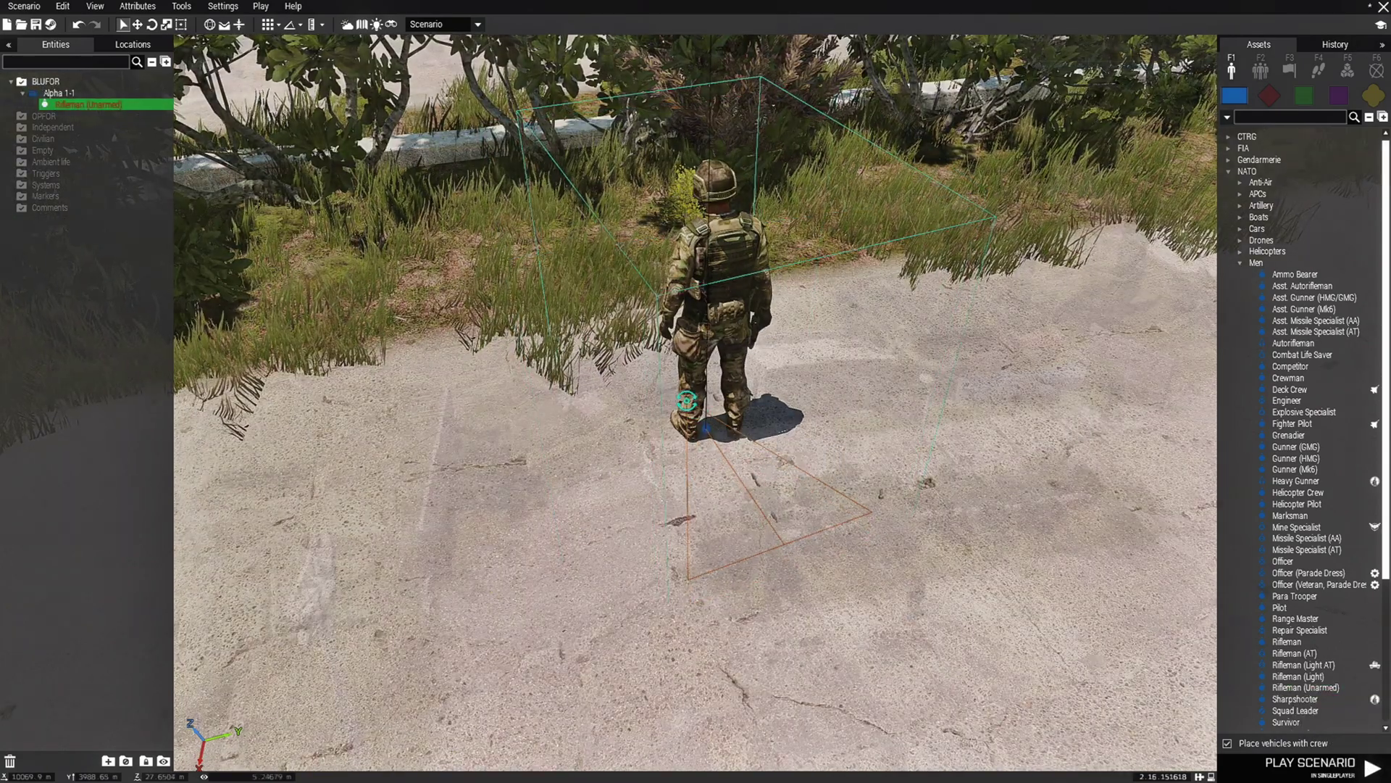
Place an ellipse area marker over the military base on the map.
scroll(736, 584, "down", 10)
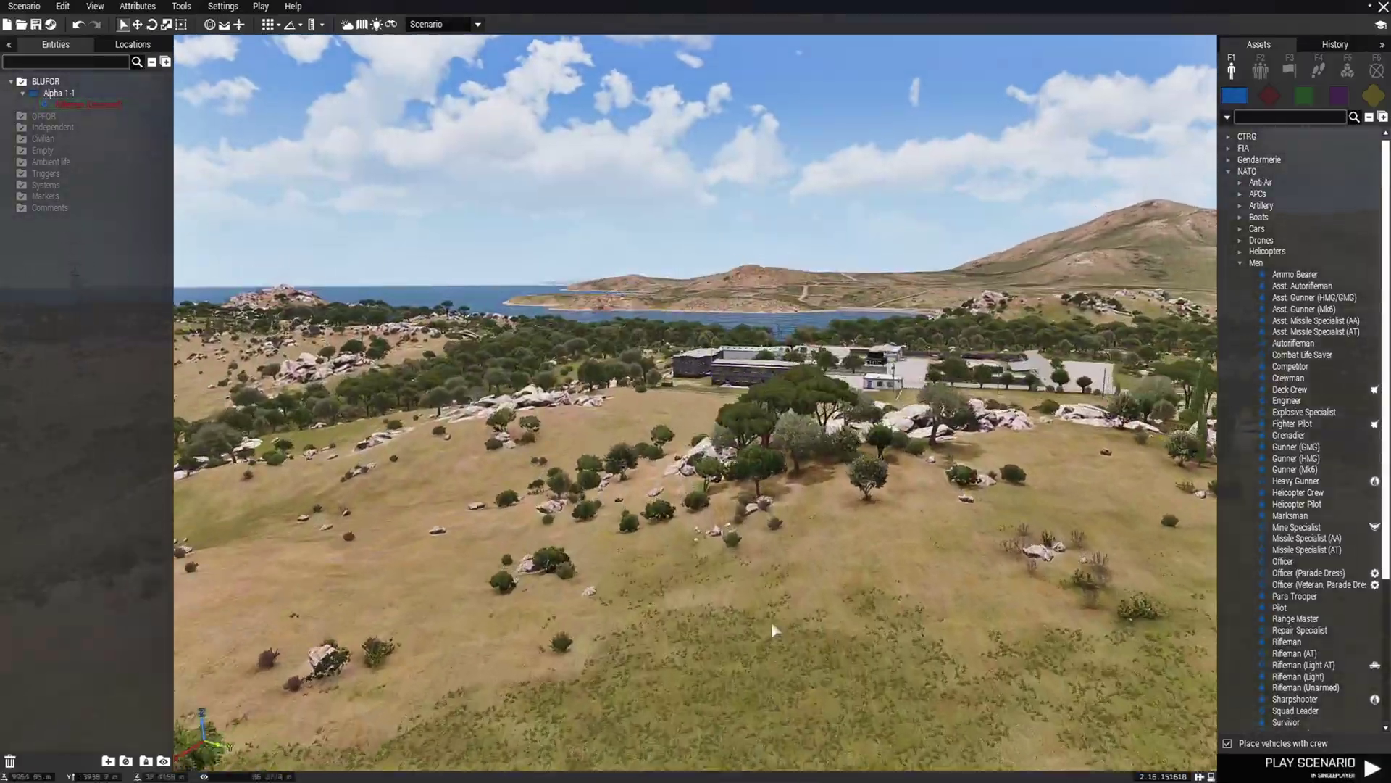
key("w")
right_click_drag(774, 630, 888, 710)
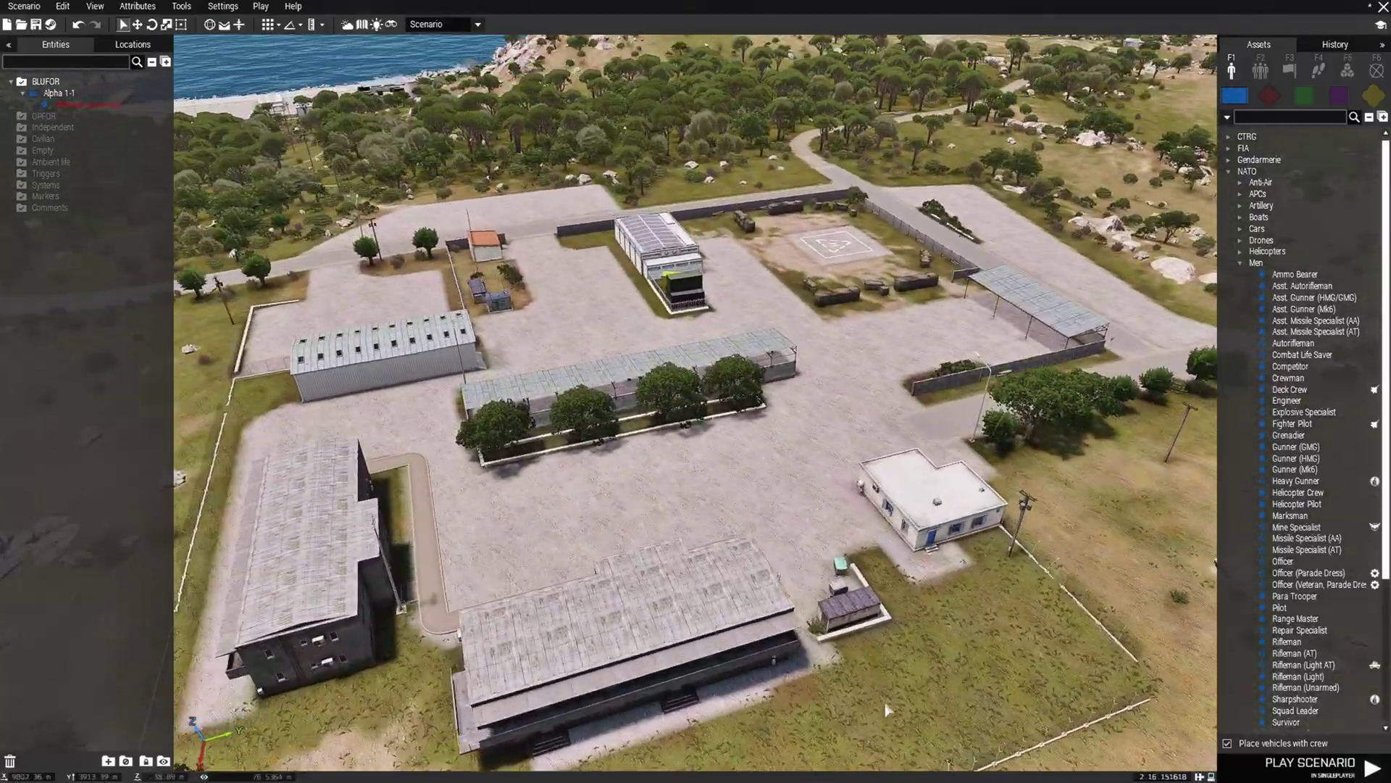
left_click(1376, 73)
key("m")
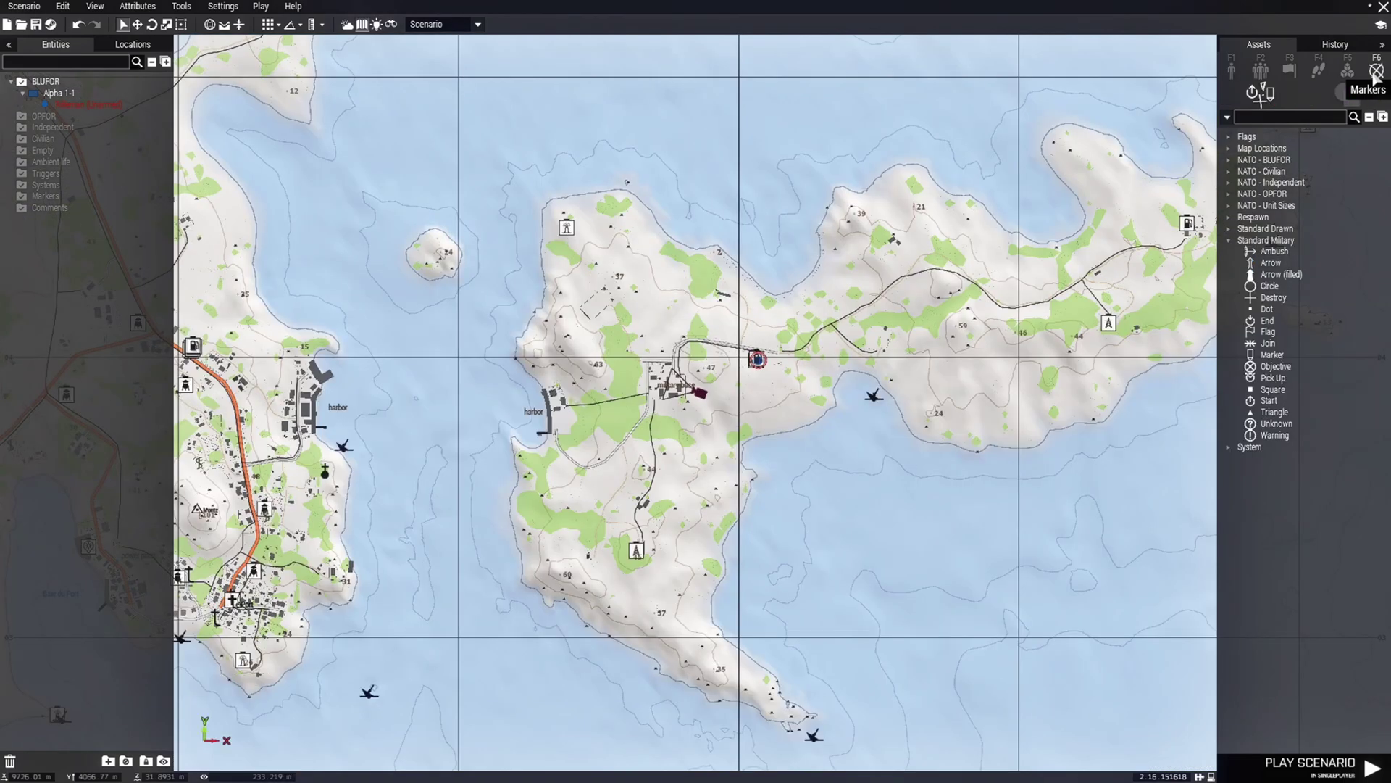
left_click(1347, 94)
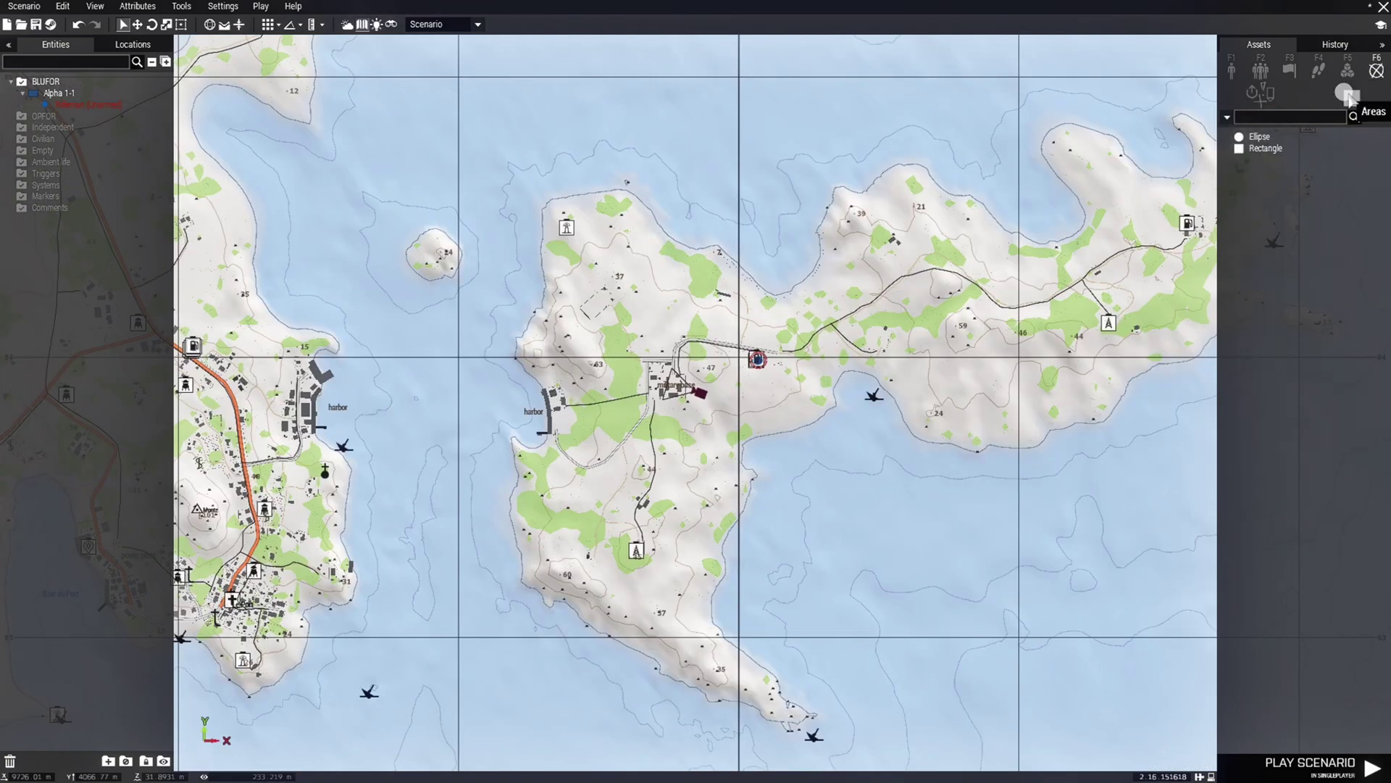
left_click(1259, 137)
scroll(668, 392, "up", 5)
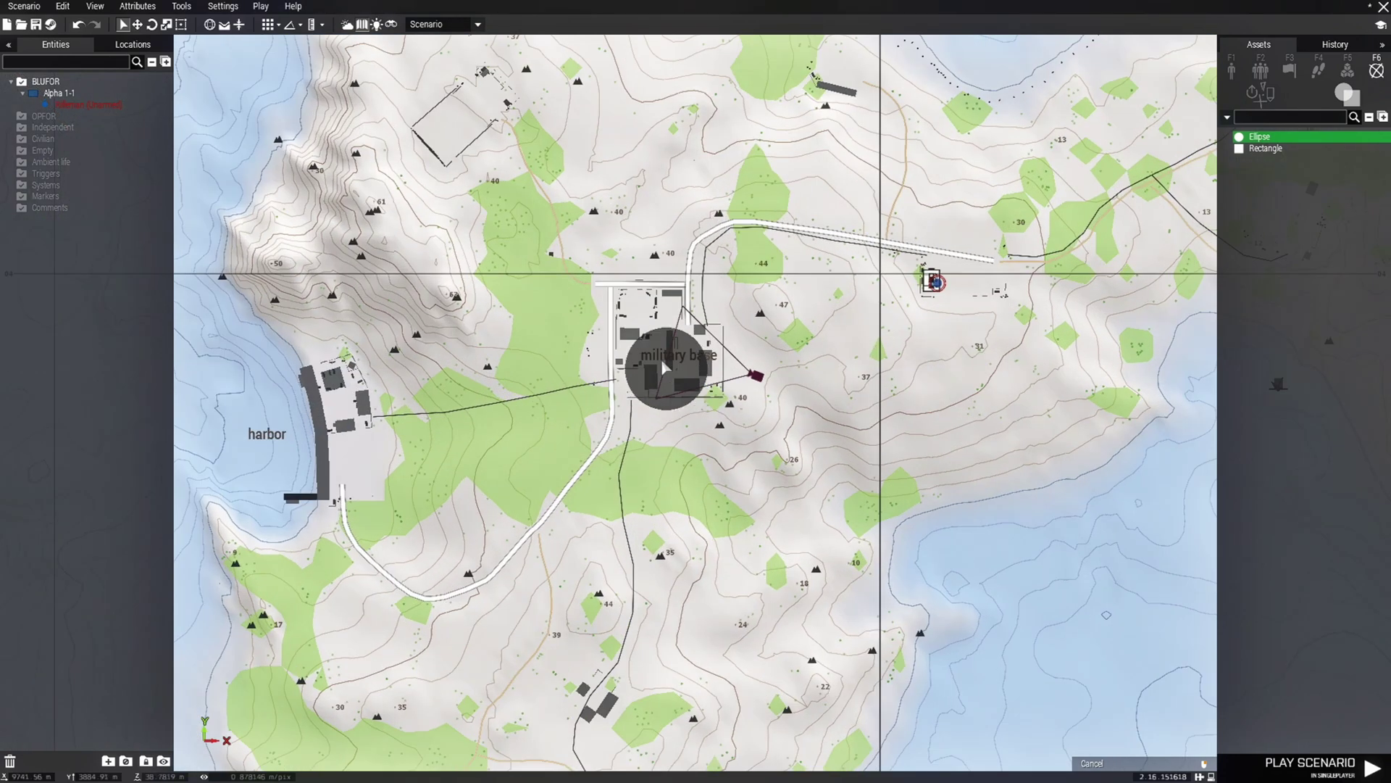
scroll(667, 370, "up", 5)
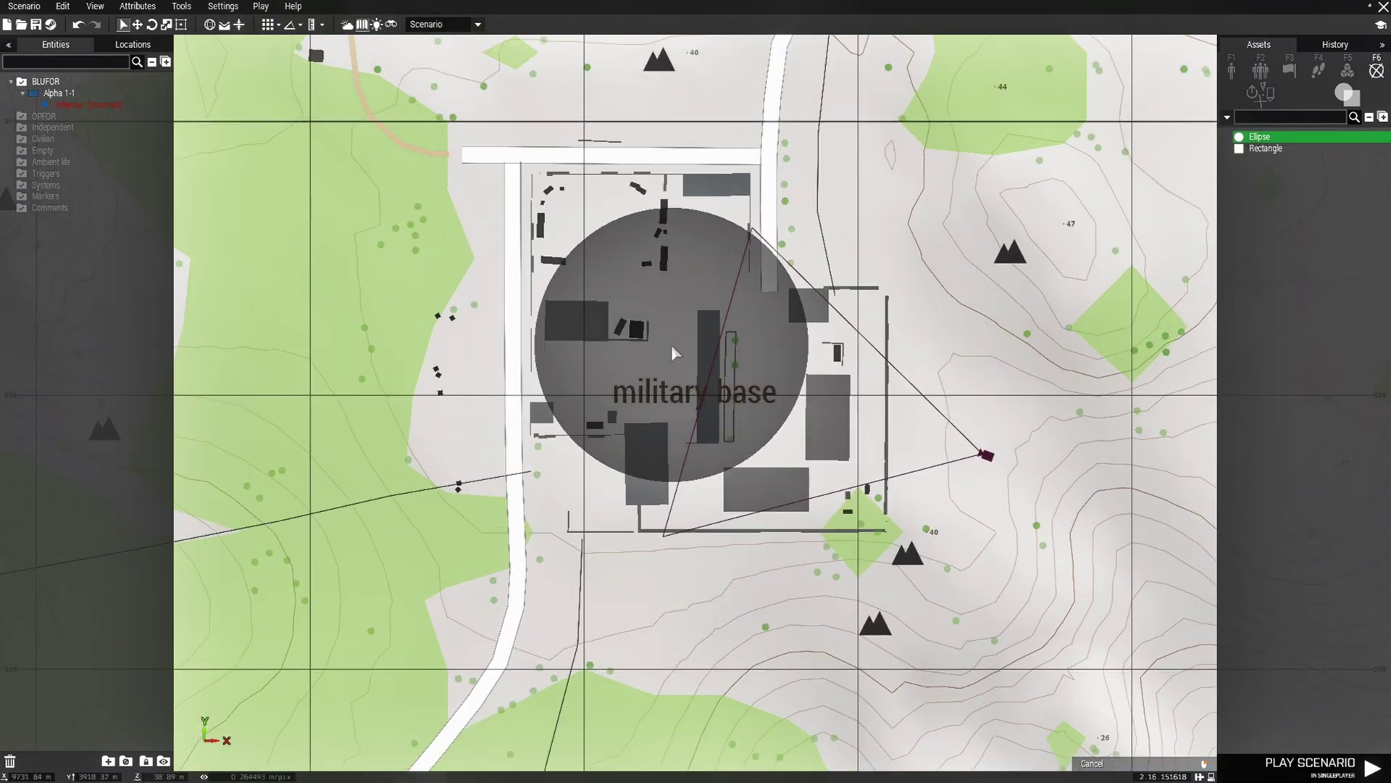
left_click(678, 341)
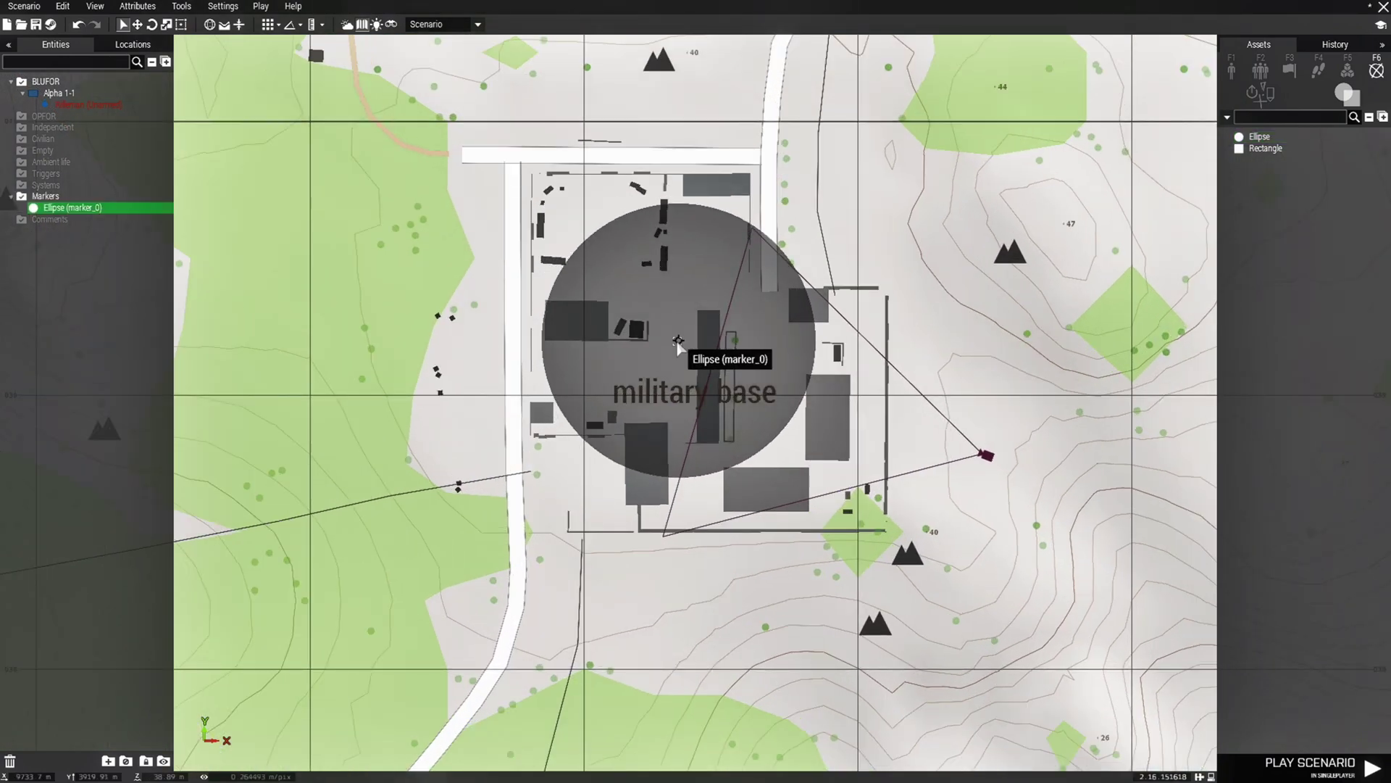
Set the ellipse marker's variable name to area1.
double_click(678, 340)
left_click_drag(698, 190, 637, 193)
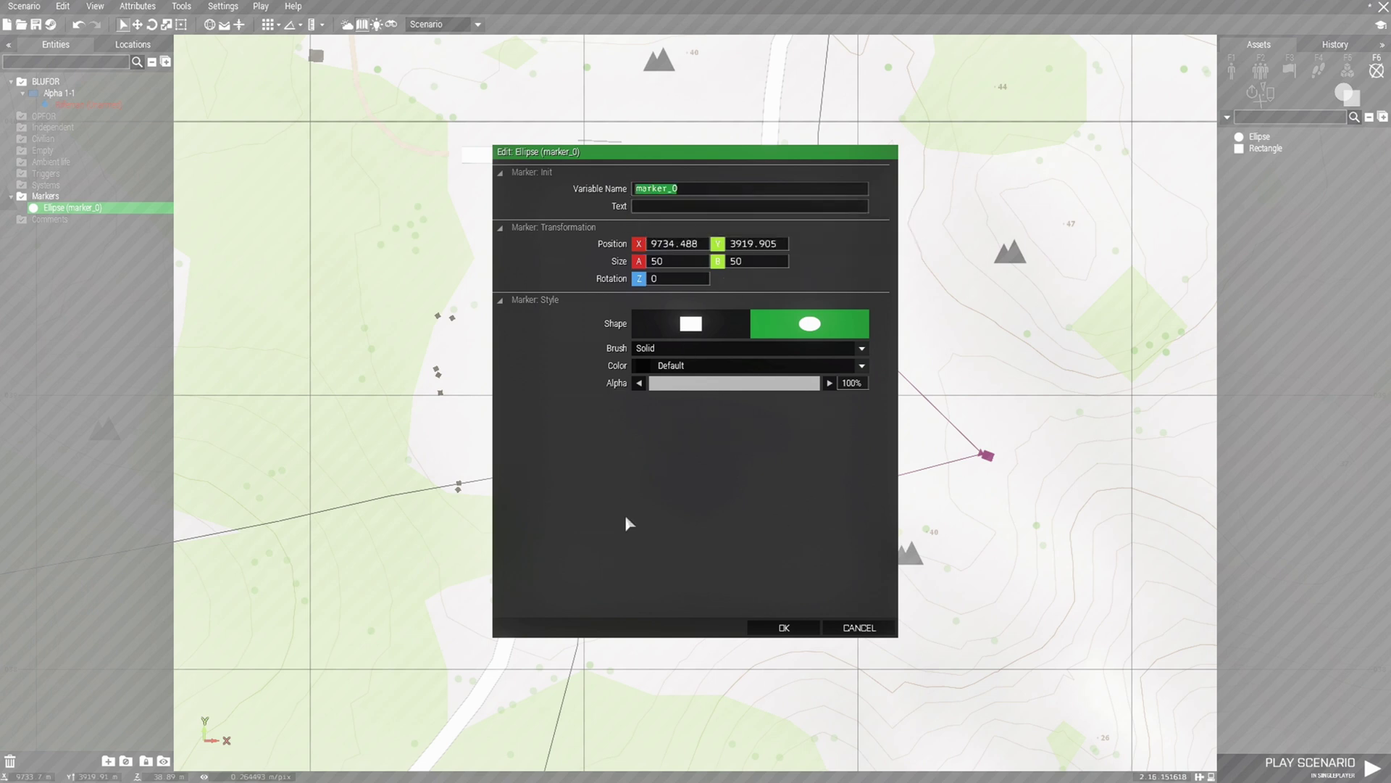
key("BackSpace")
type("area1")
left_click(784, 627)
Enlarge the area1 ellipse with the area scaling widget so it covers the whole military base and its surroundings.
right_click_drag(714, 568, 720, 659)
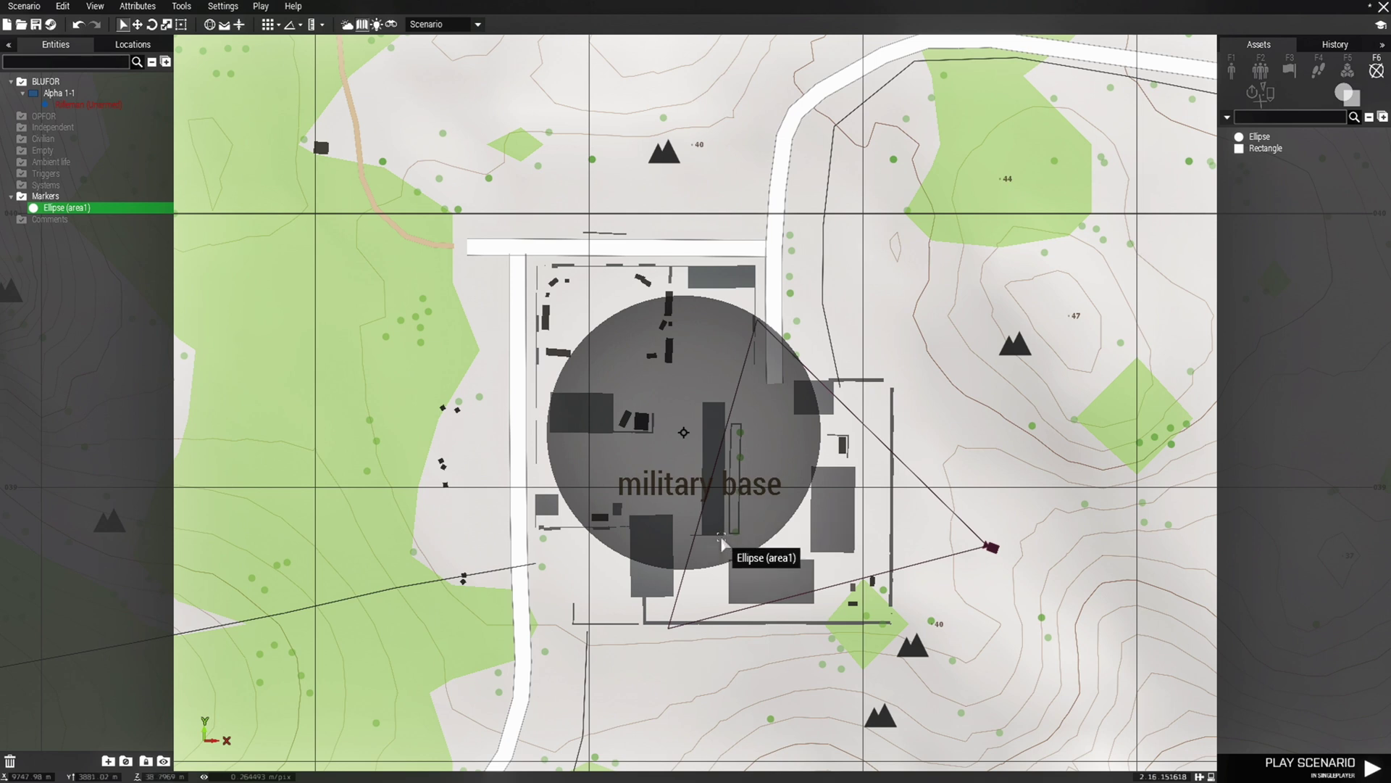
left_click(181, 24)
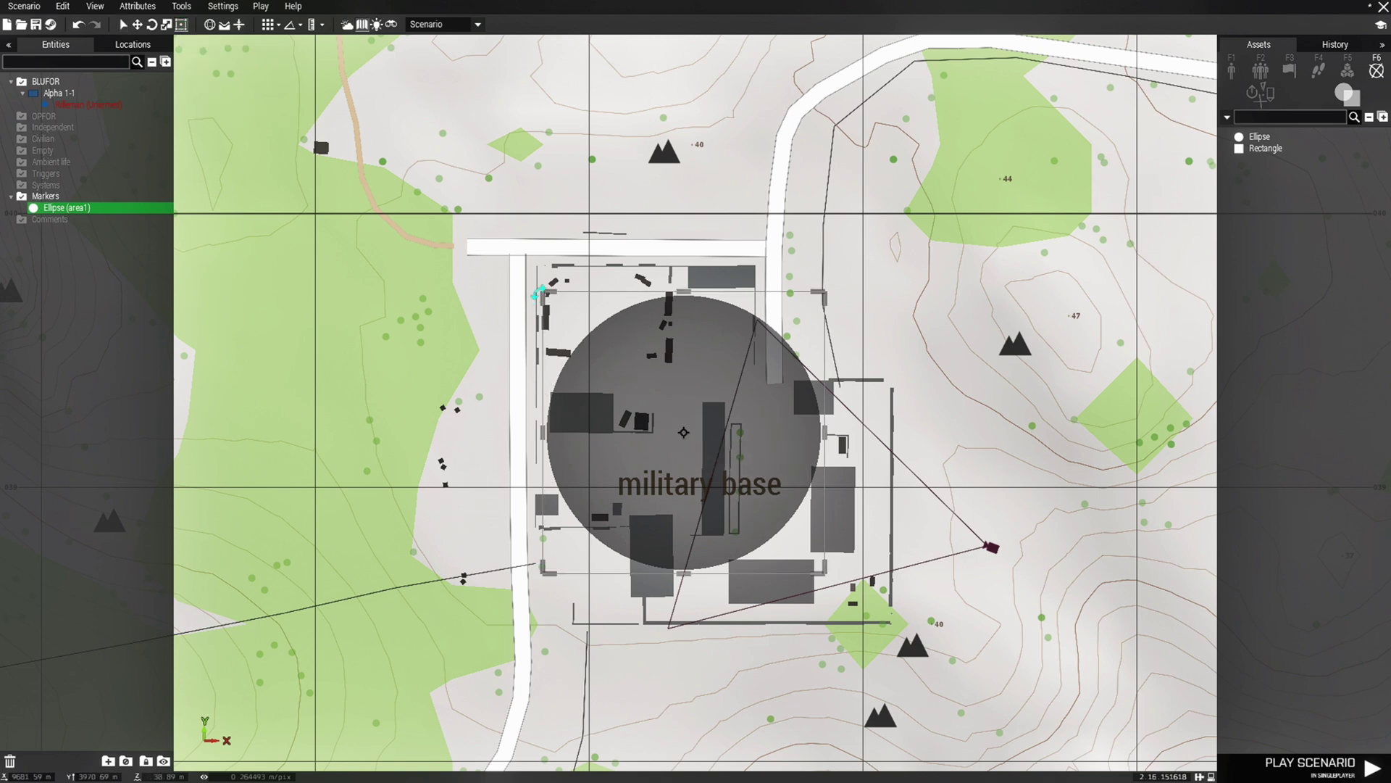
left_click_drag(544, 297, 407, 158)
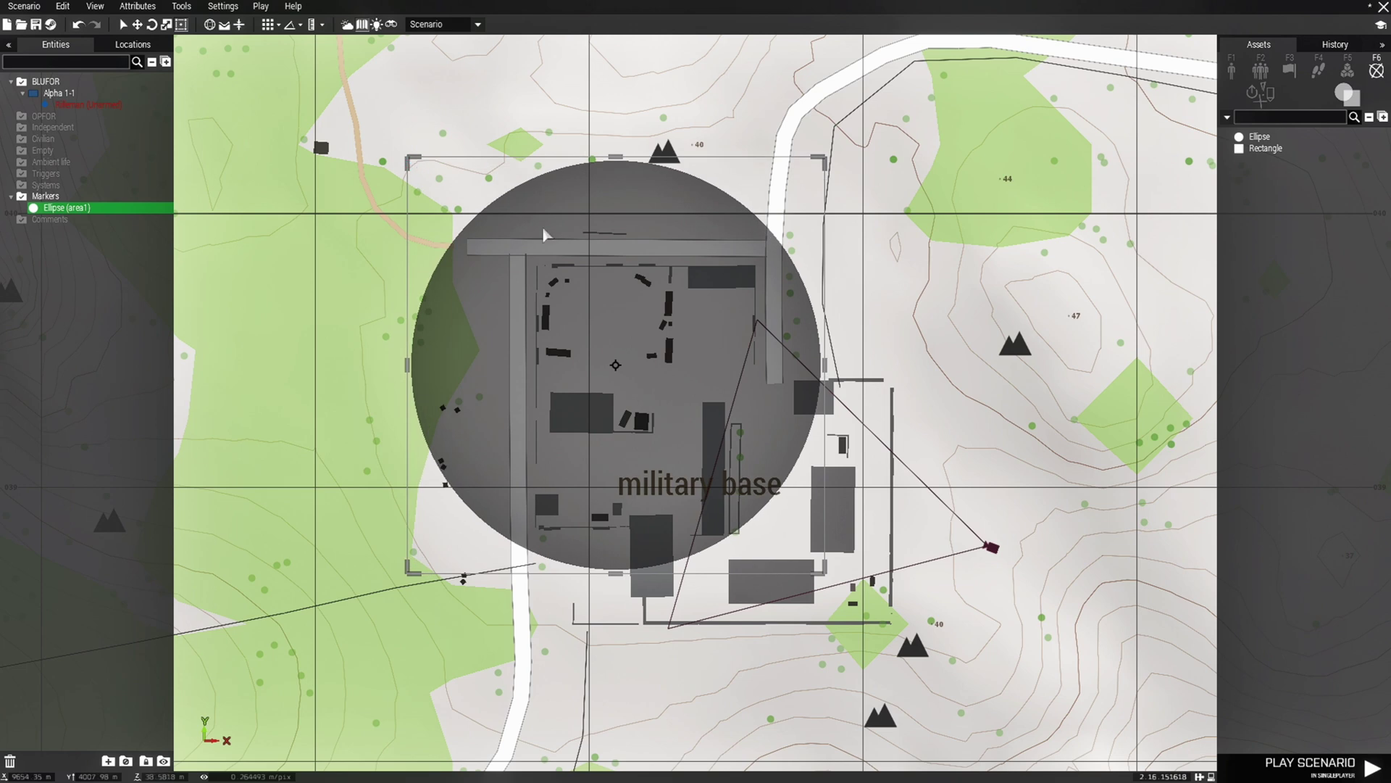
right_click_drag(974, 393, 964, 417)
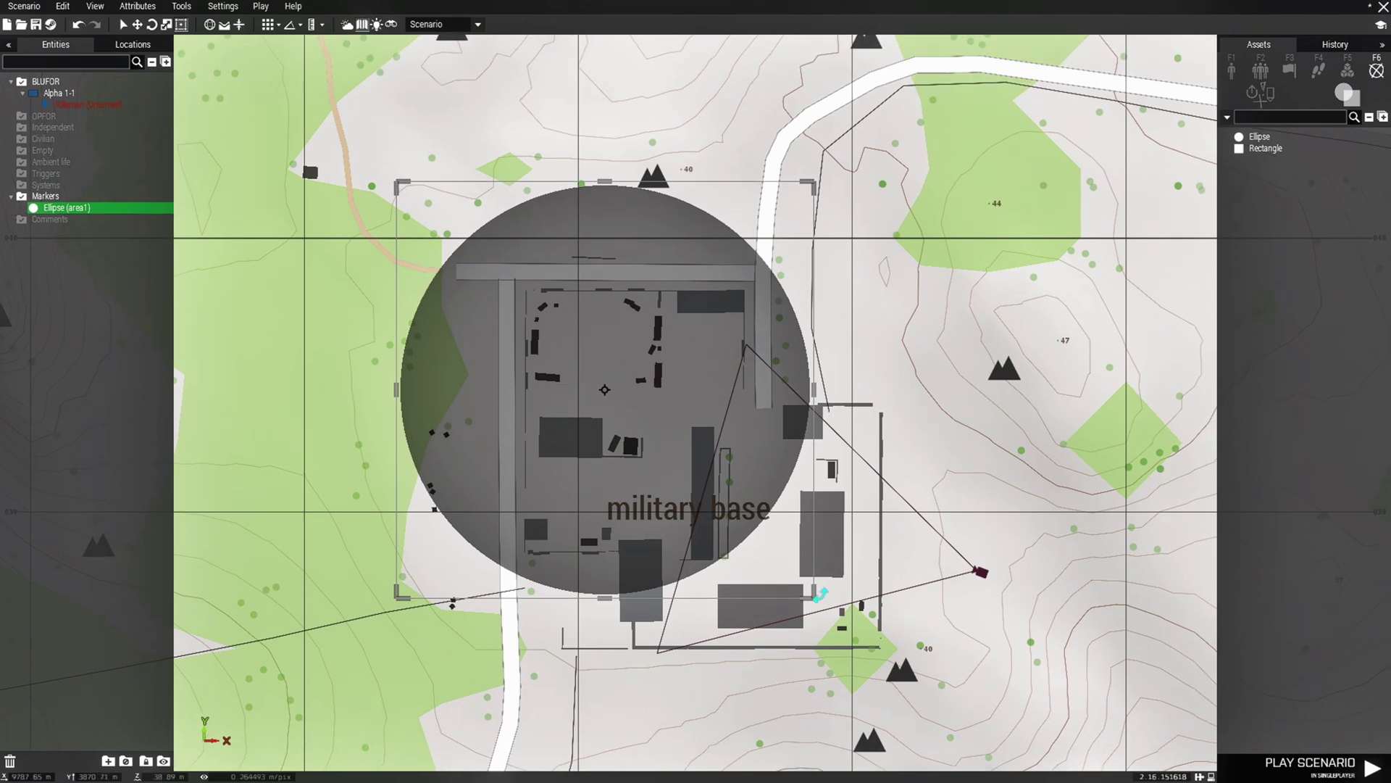
mouse_move(810, 591)
left_mouse_down()
mouse_move(924, 698)
mouse_move(1024, 755)
left_mouse_up()
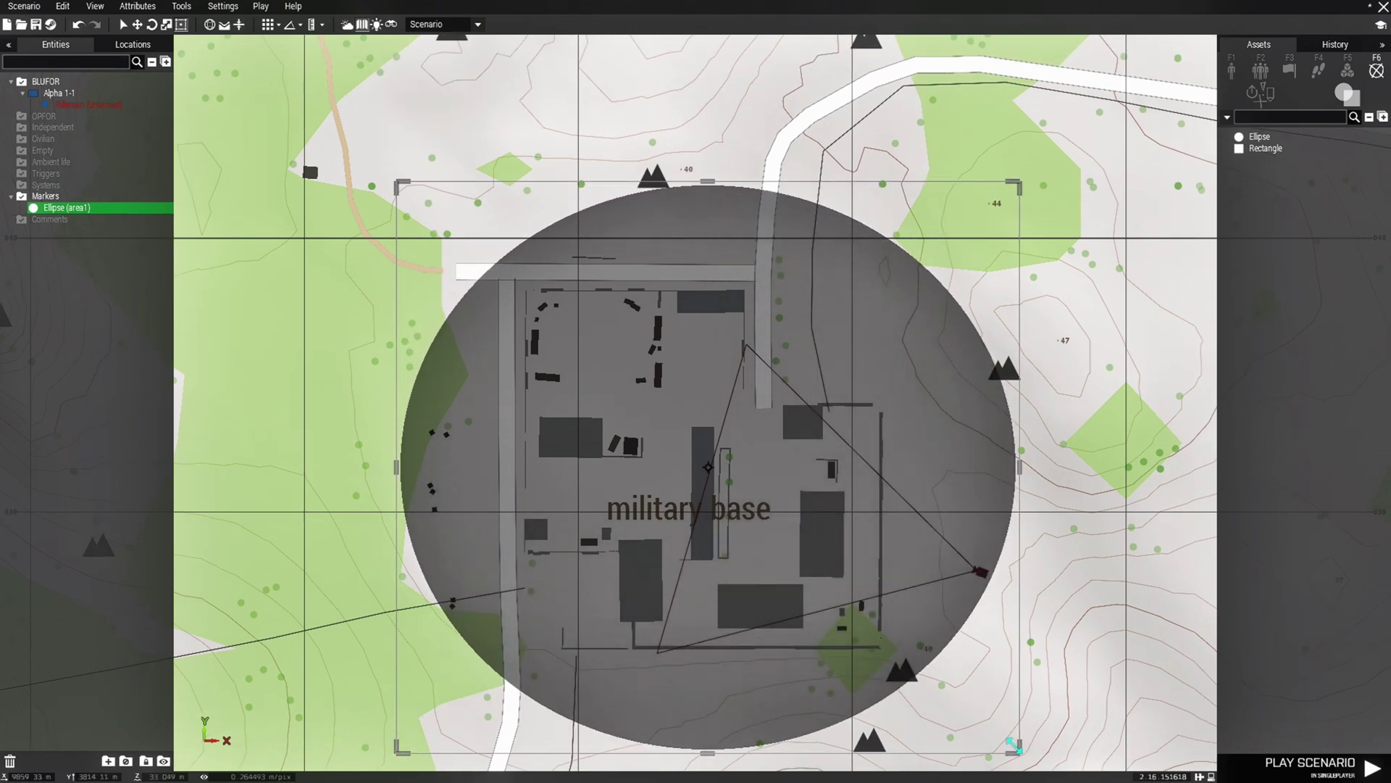
scroll(1000, 707, "down", 3)
right_click_drag(1011, 710, 863, 460)
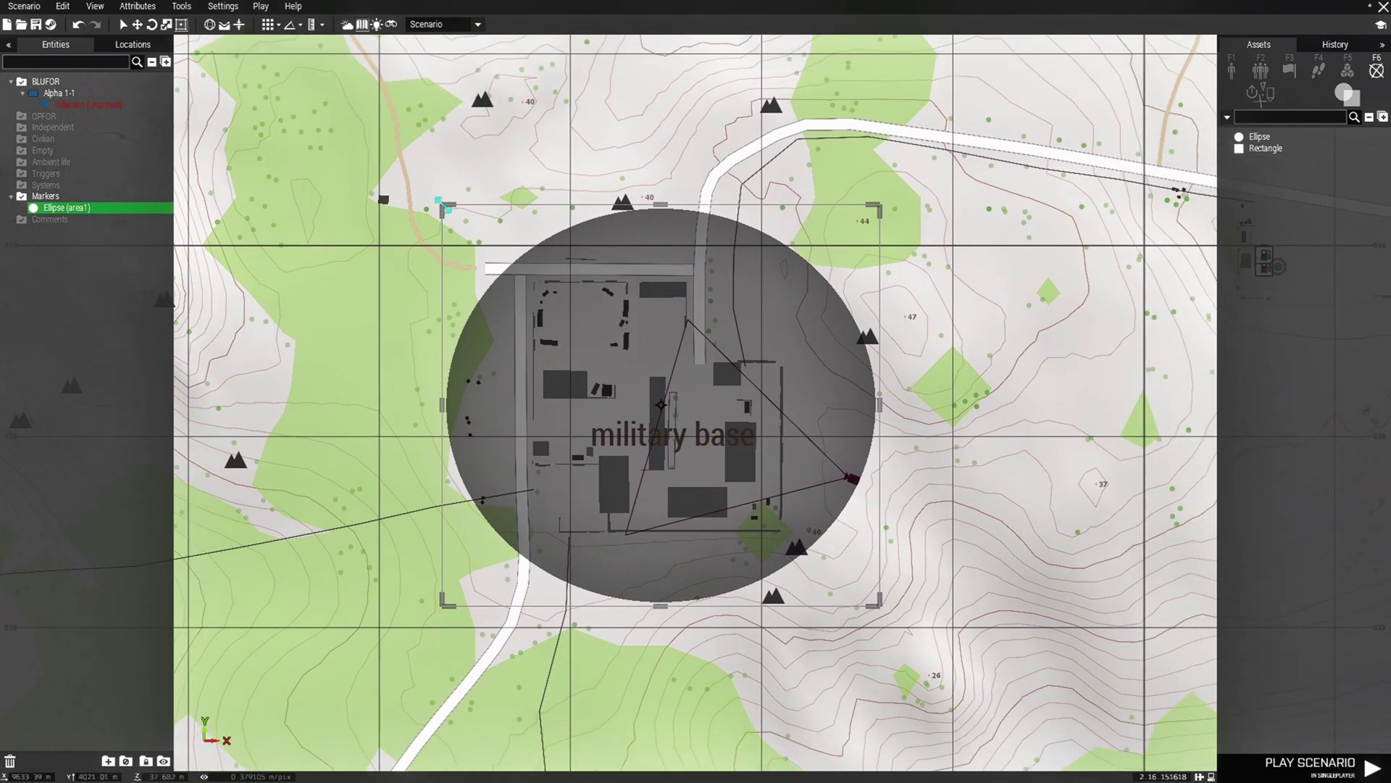
left_click_drag(443, 208, 371, 138)
left_click_drag(365, 606, 358, 669)
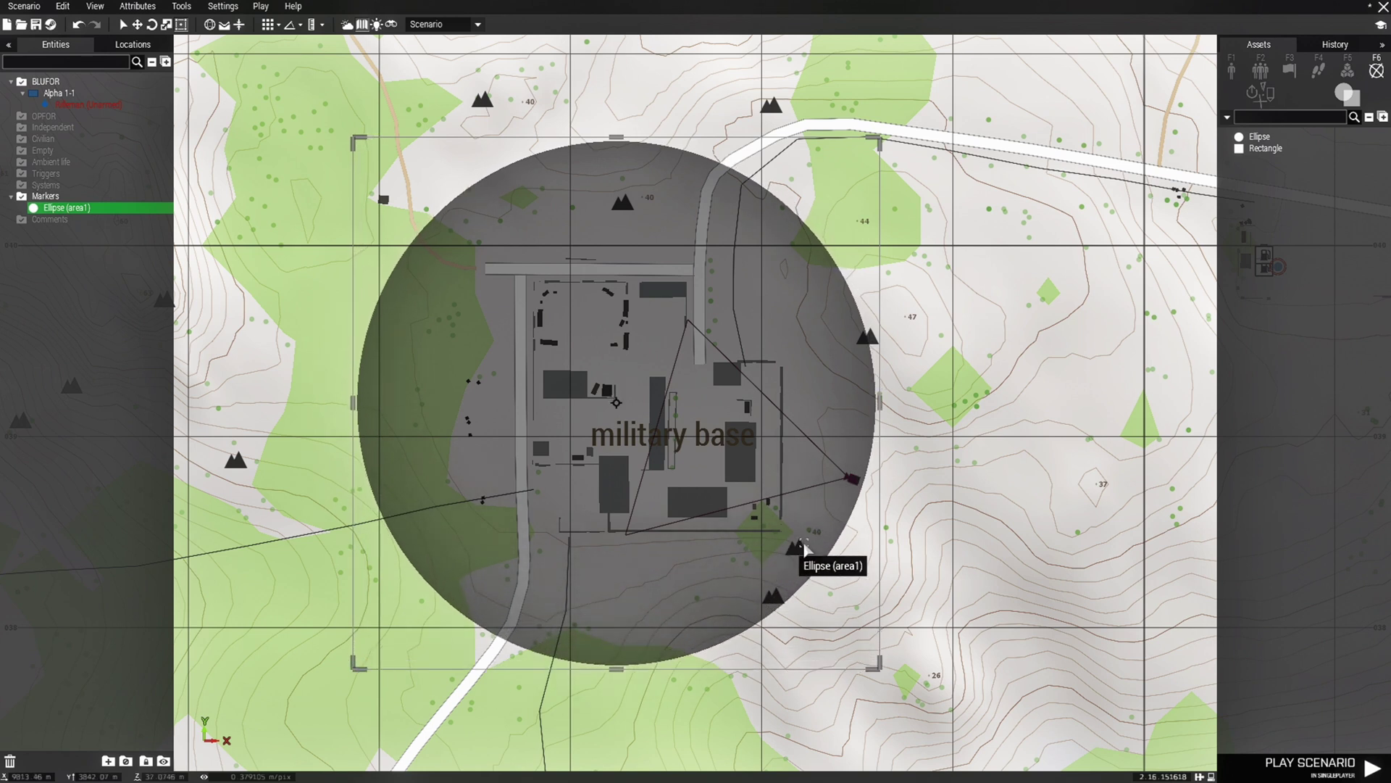
mouse_move(881, 665)
left_mouse_down()
mouse_move(926, 663)
mouse_move(930, 677)
left_mouse_up()
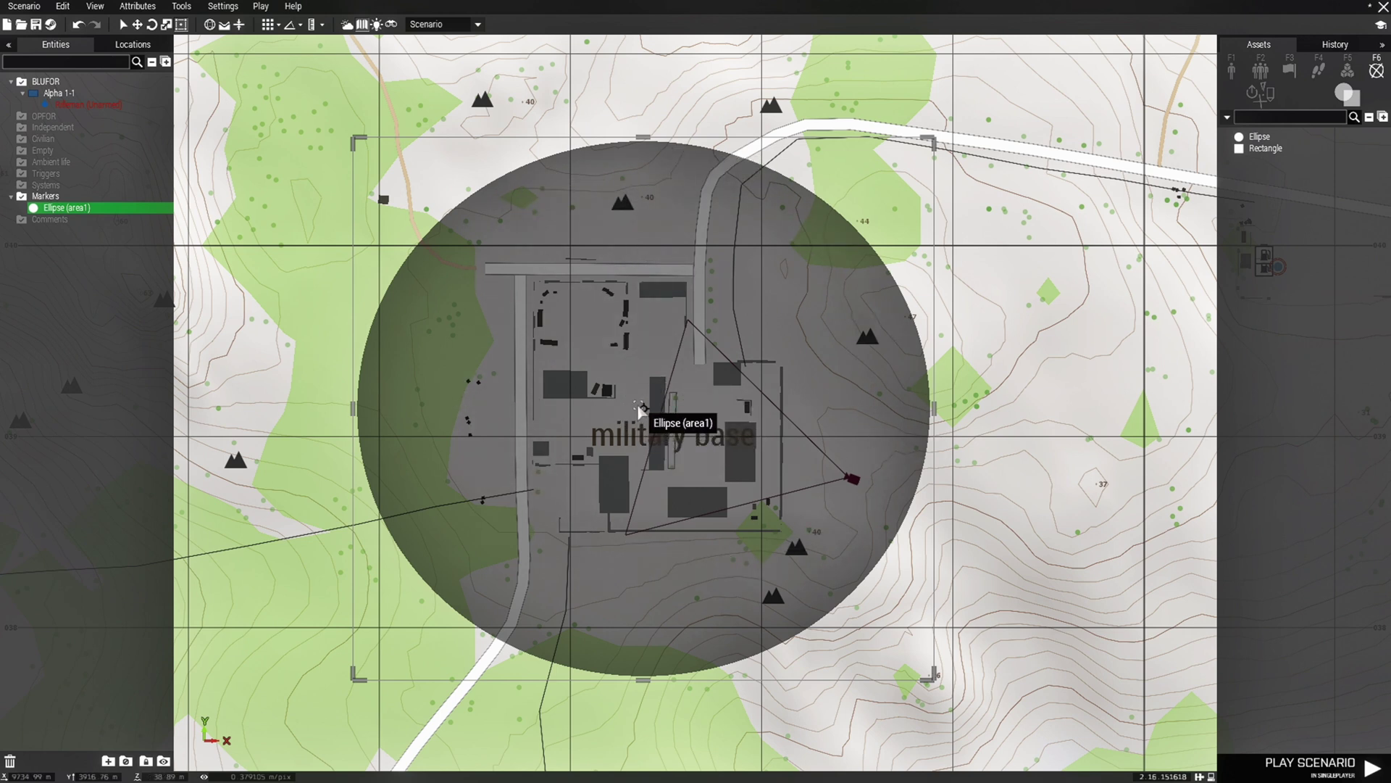
left_click(1054, 511)
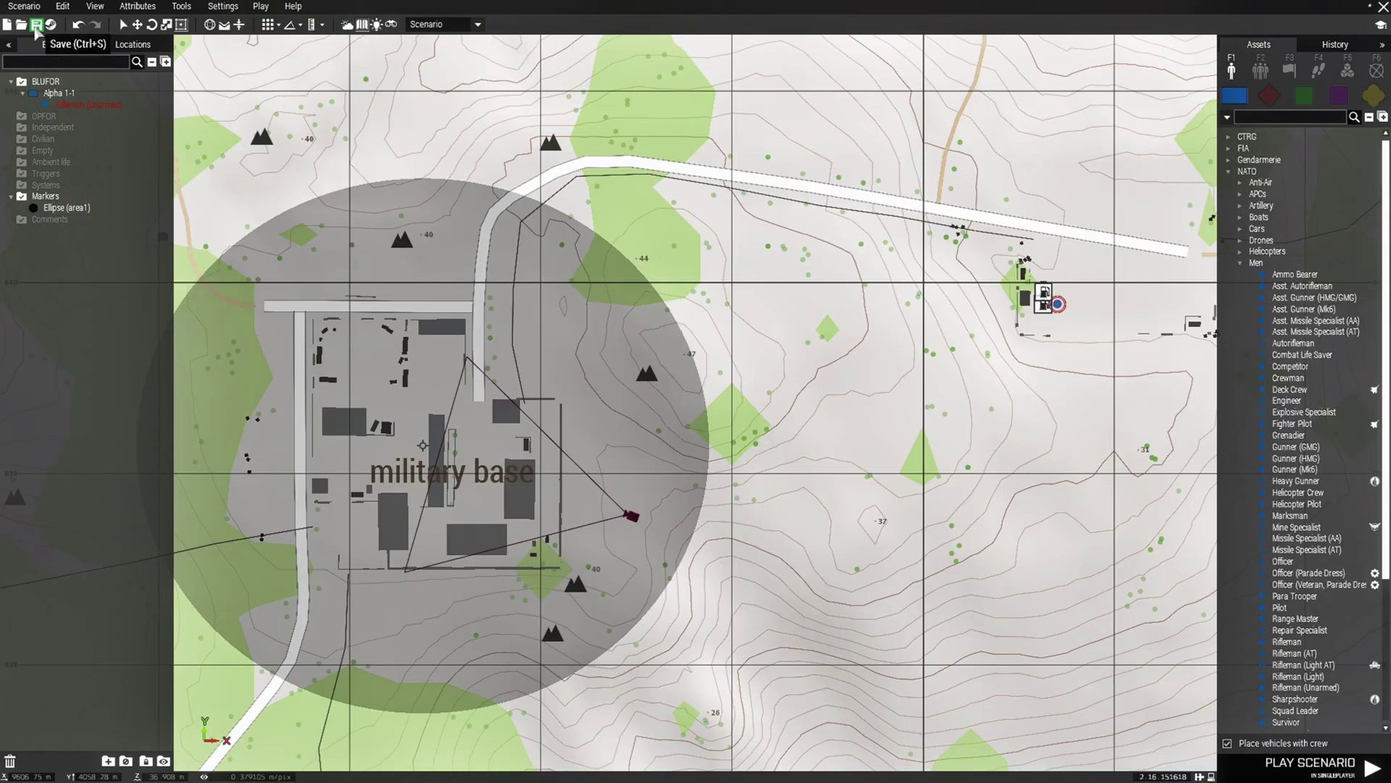
Save the scenario as RYD_Patrol in the Malden missions folder.
left_click(36, 24)
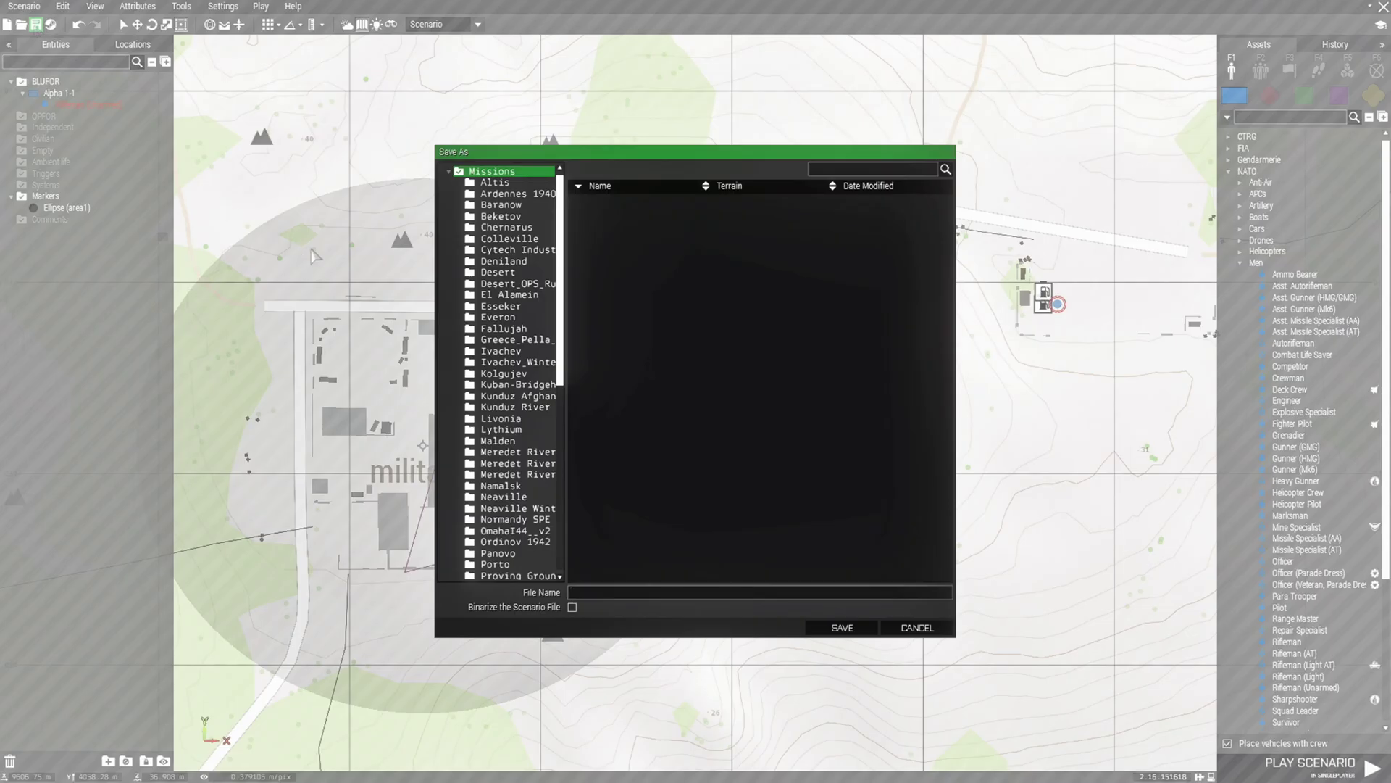
left_click(503, 444)
left_click_drag(687, 590, 572, 595)
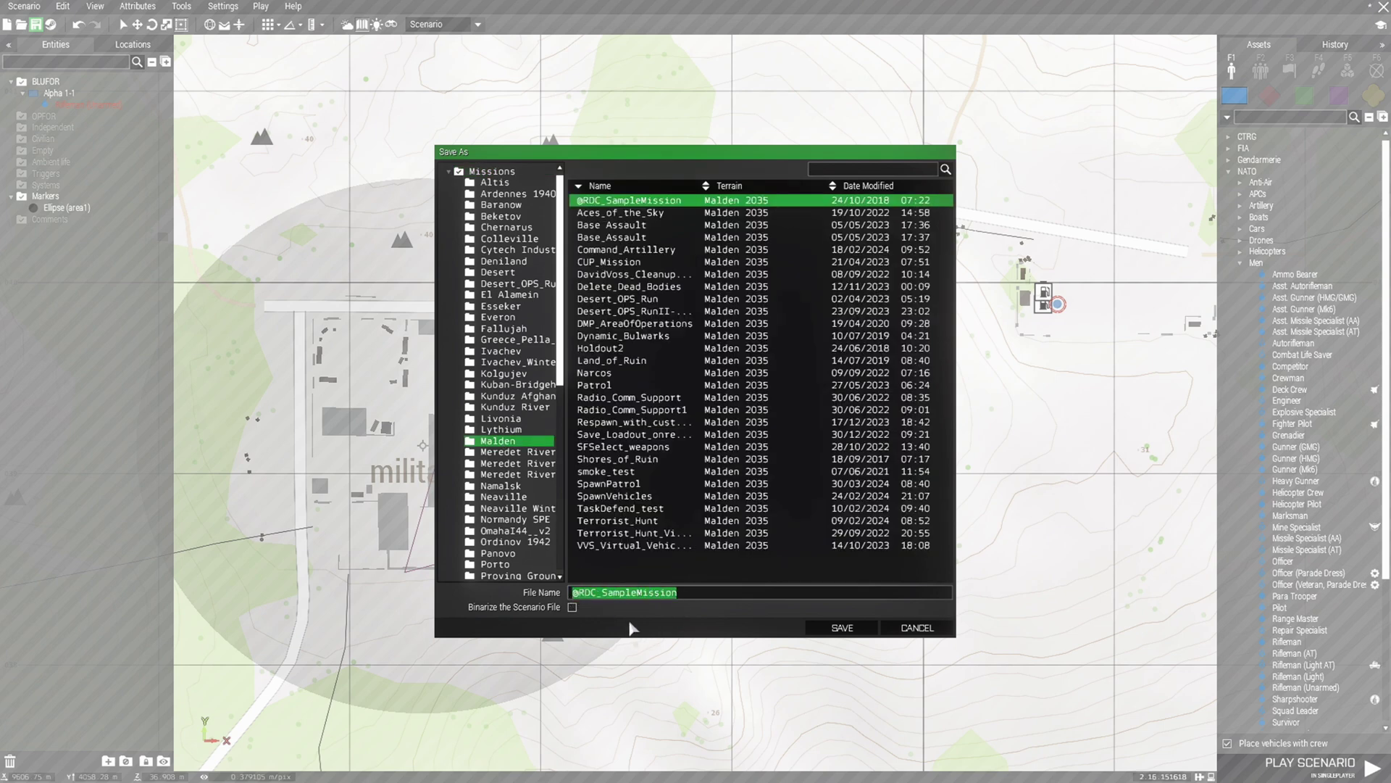
type("RYD")
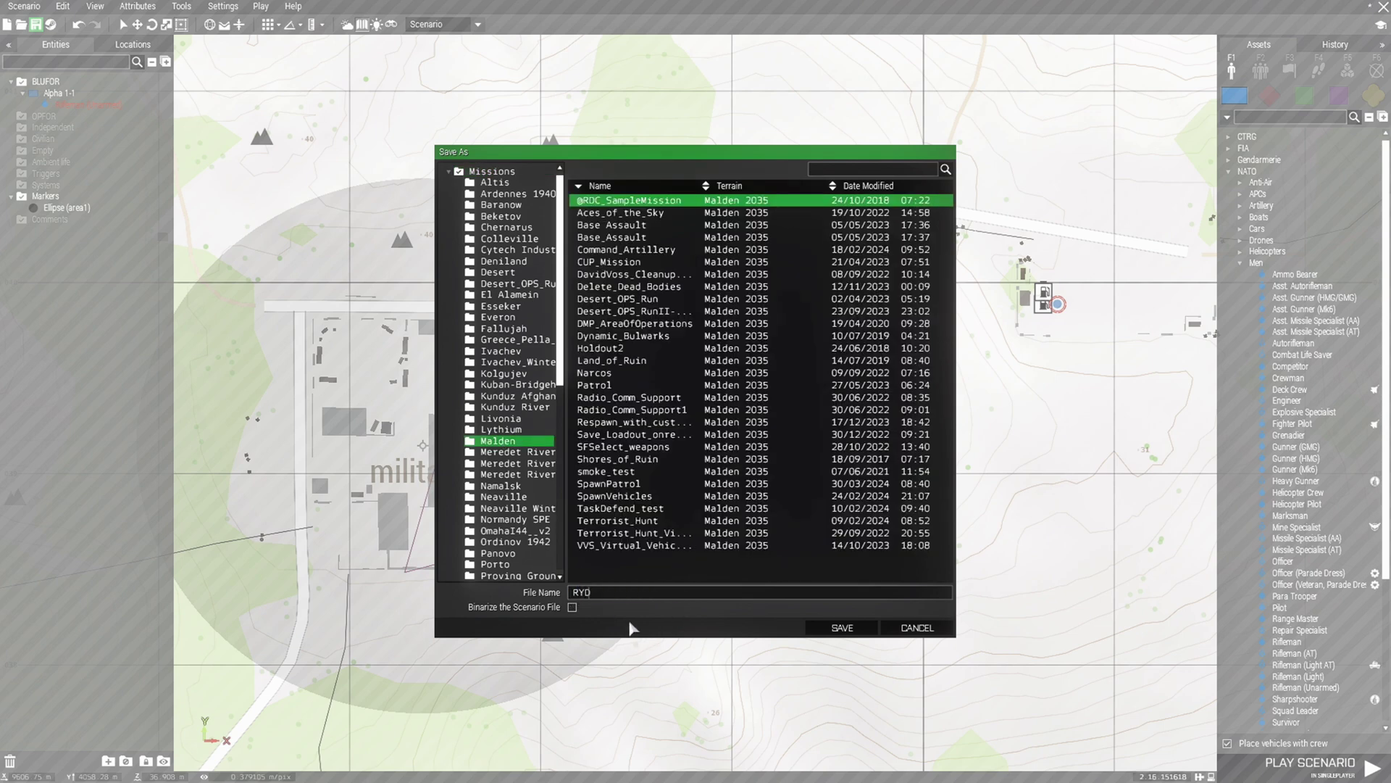
type("_Patrol")
left_click(842, 628)
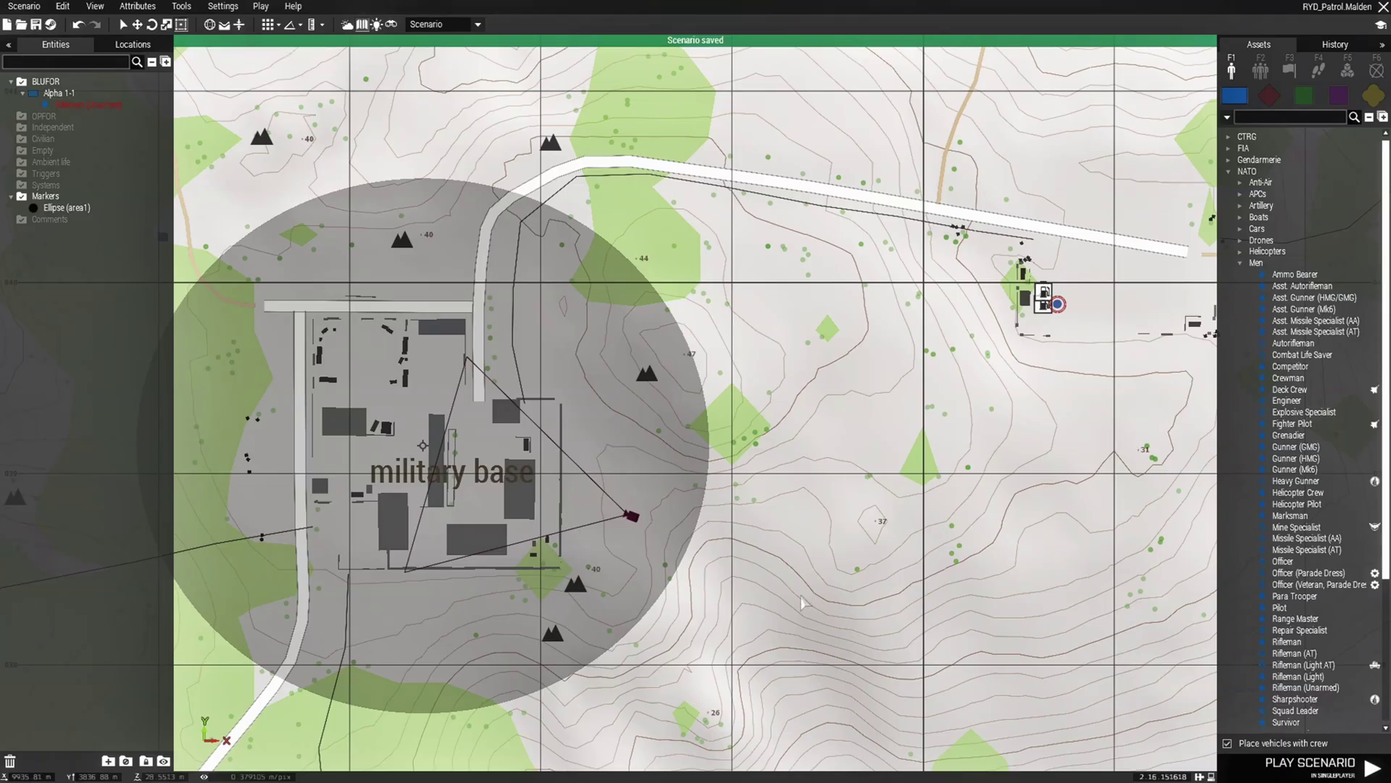
Return from the map to the 3D view and open the scenario's folder in File Explorer.
key("m")
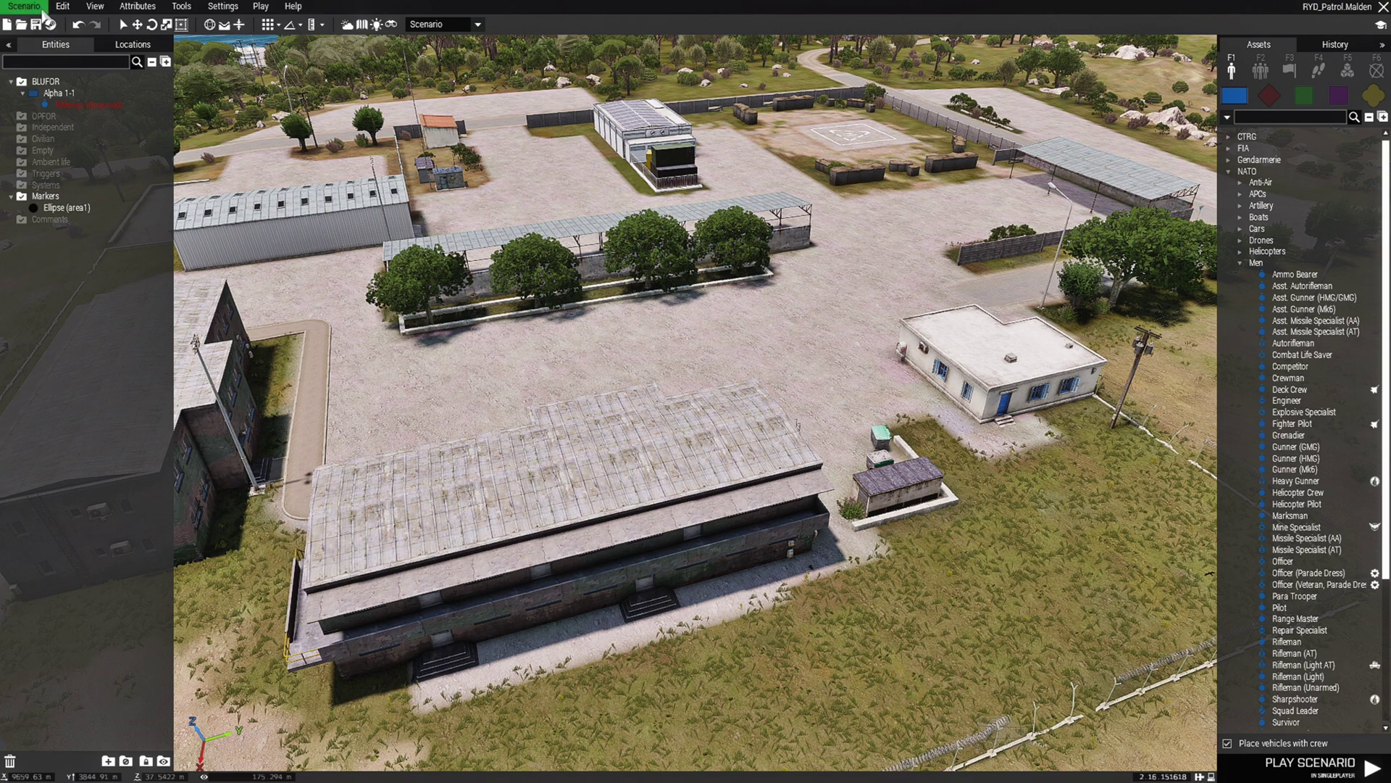
left_click(35, 9)
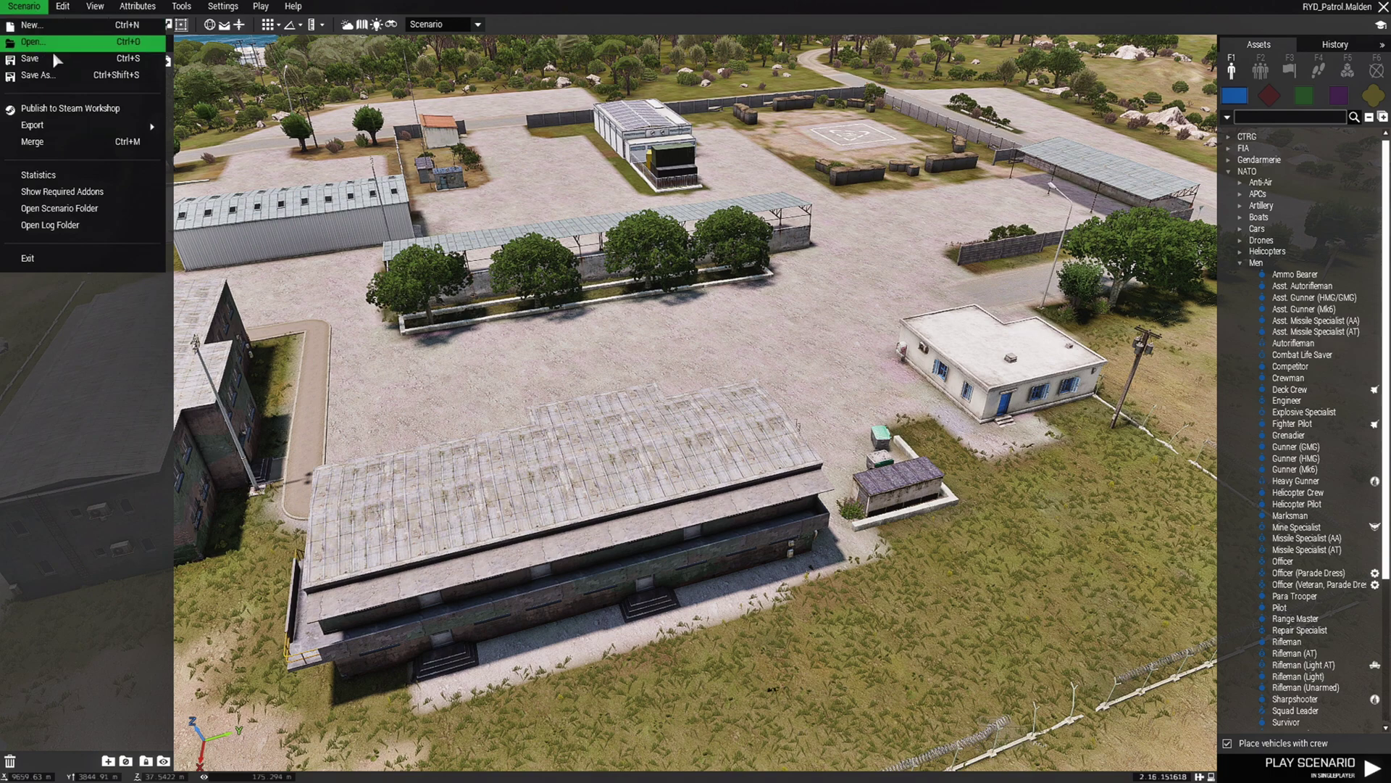
left_click(116, 210)
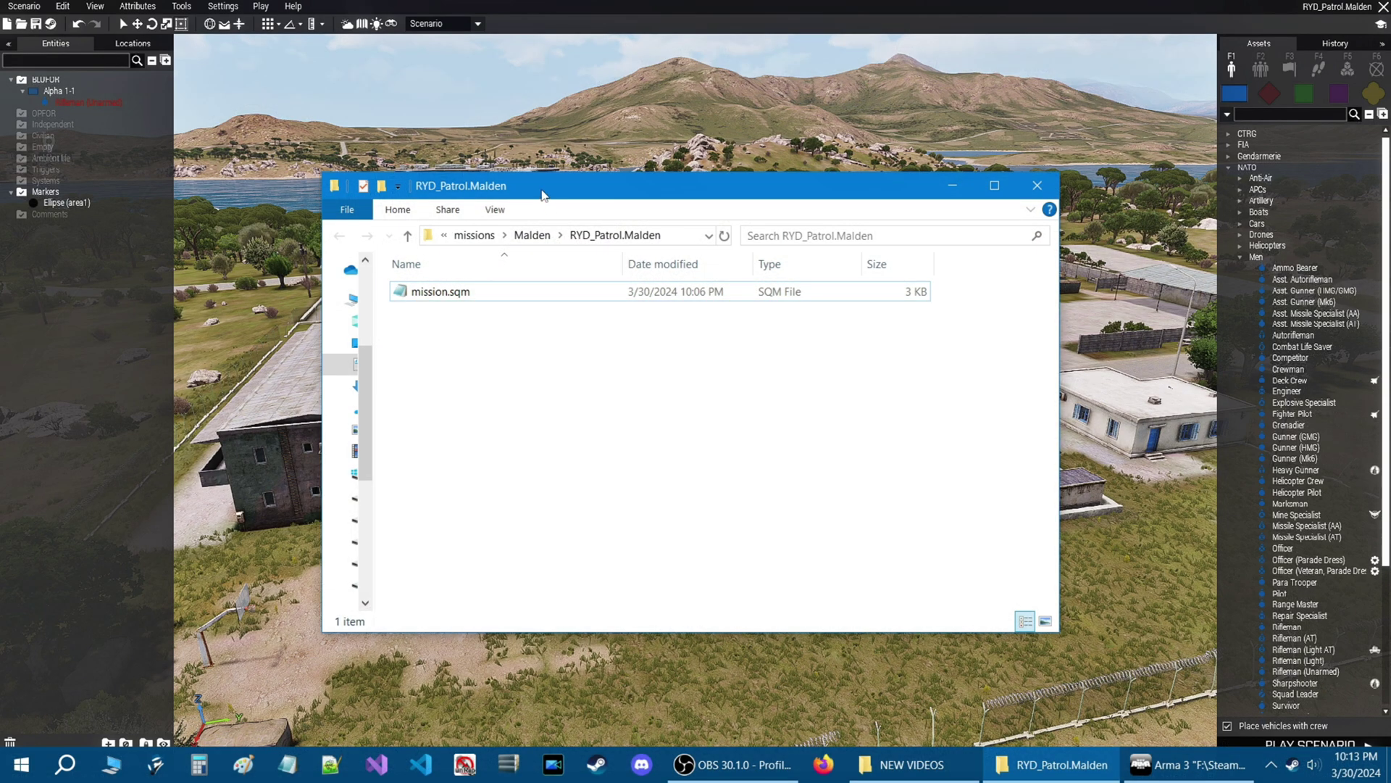
Copy the RYD_PT folder and init.sqf from the NEW VIDEOS folder into the RYD_Patrol.Malden mission folder.
left_click(896, 763)
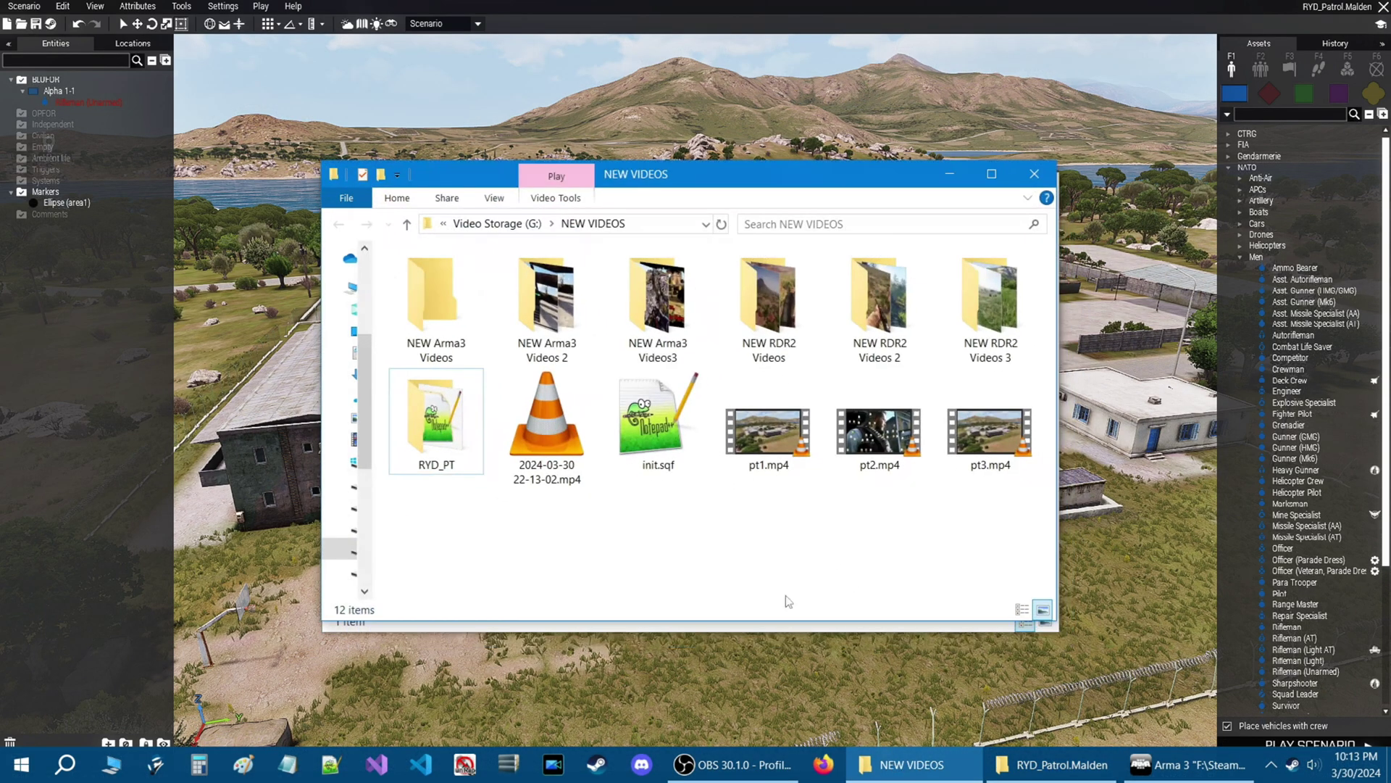
left_click_drag(612, 186, 1040, 228)
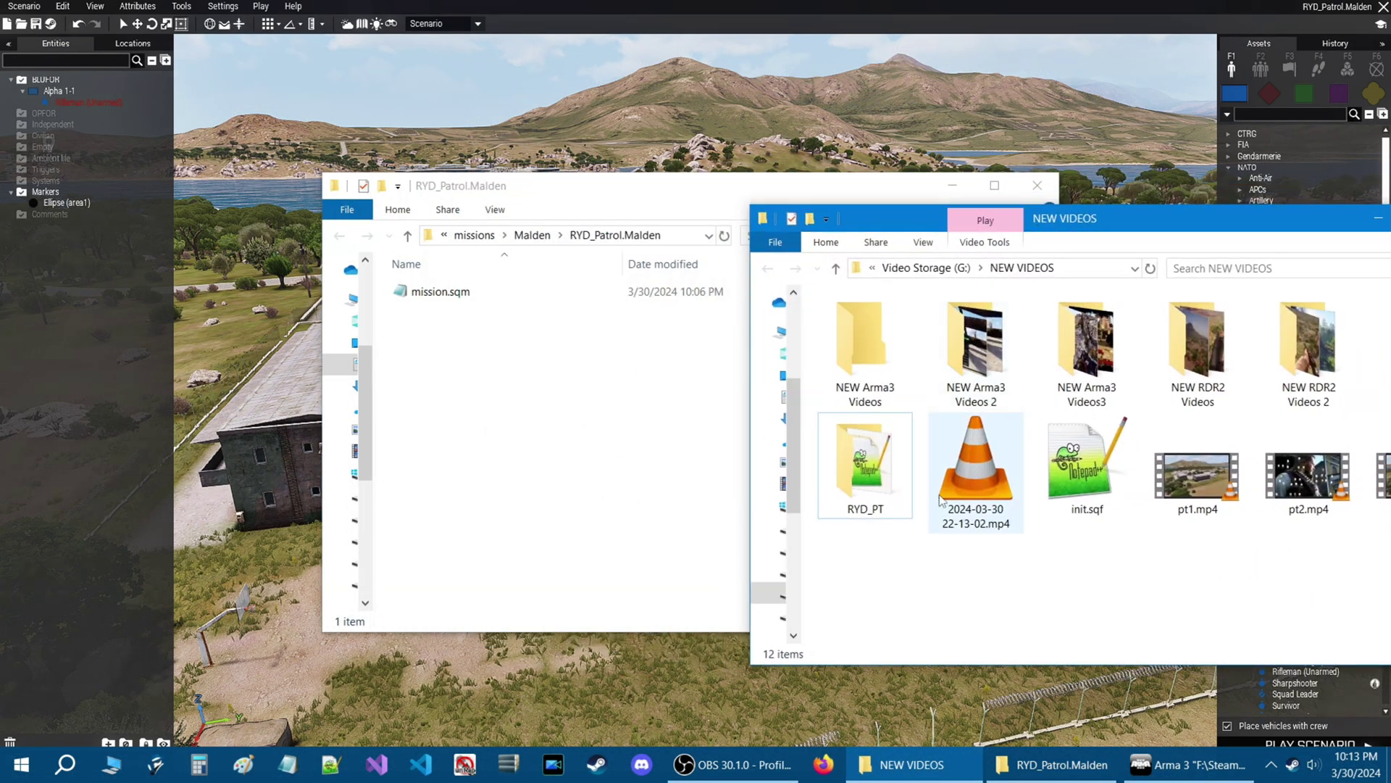
left_click(901, 518)
left_click(1087, 464, "ctrl")
left_click_drag(1087, 464, 549, 462)
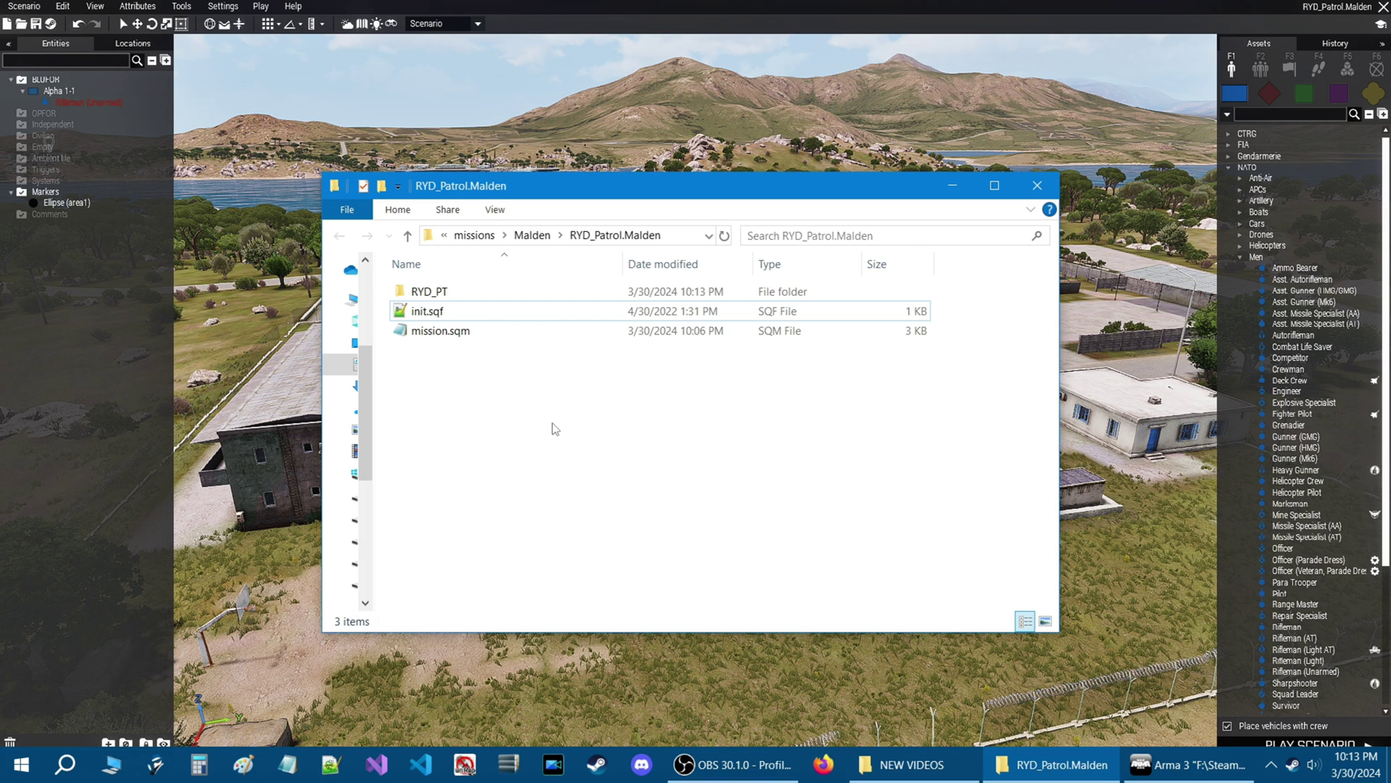
Check the contents of the RYD_PT folder and return to the RYD_Patrol.Malden folder.
left_click(440, 295)
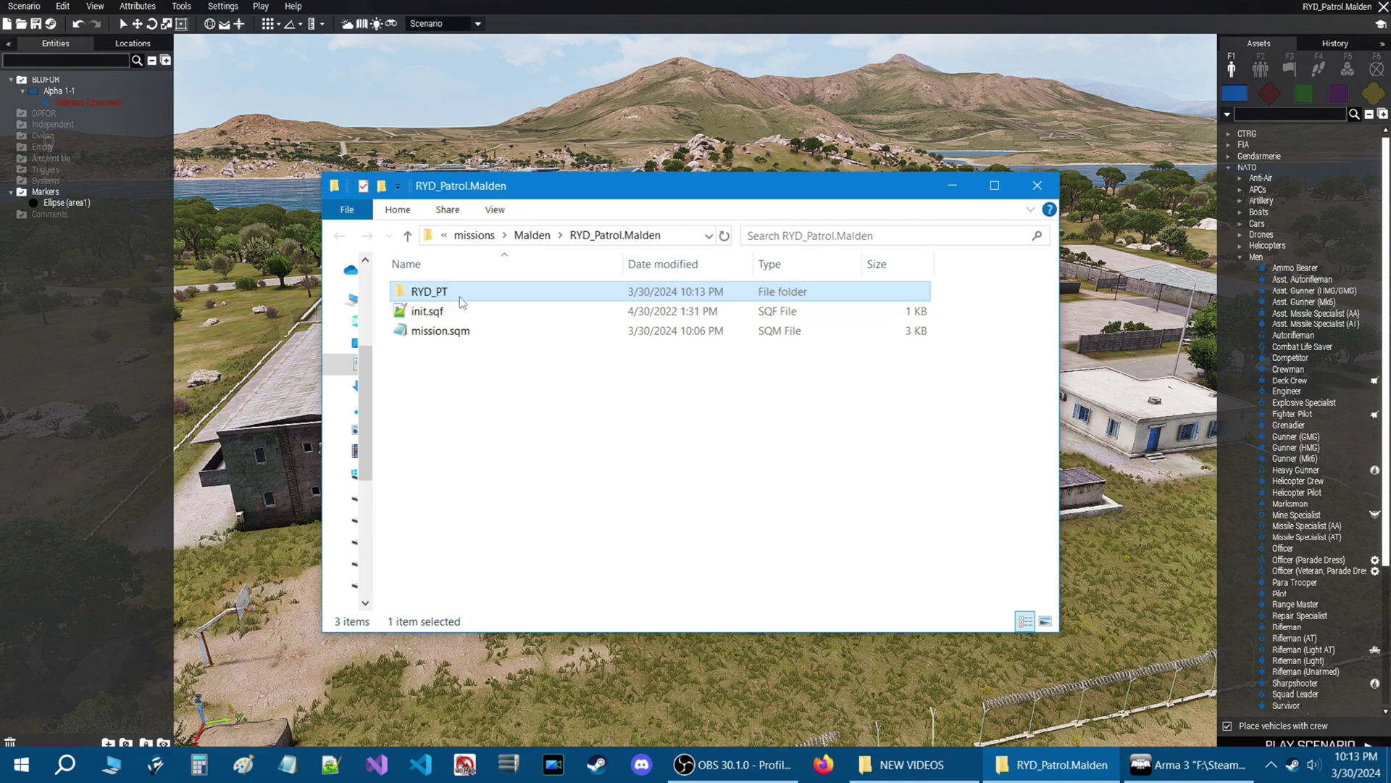
left_click(437, 312)
left_click(449, 292)
double_click(450, 292)
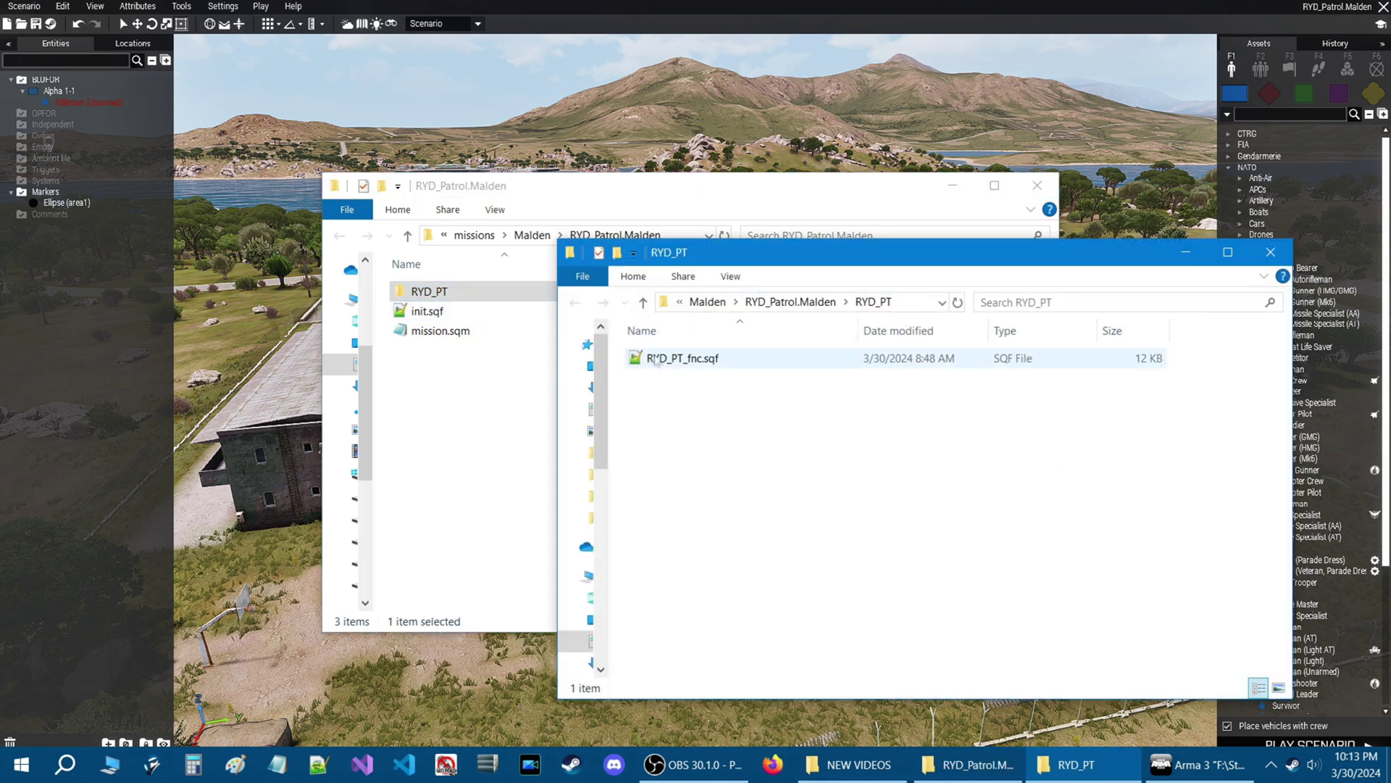
left_click(543, 424)
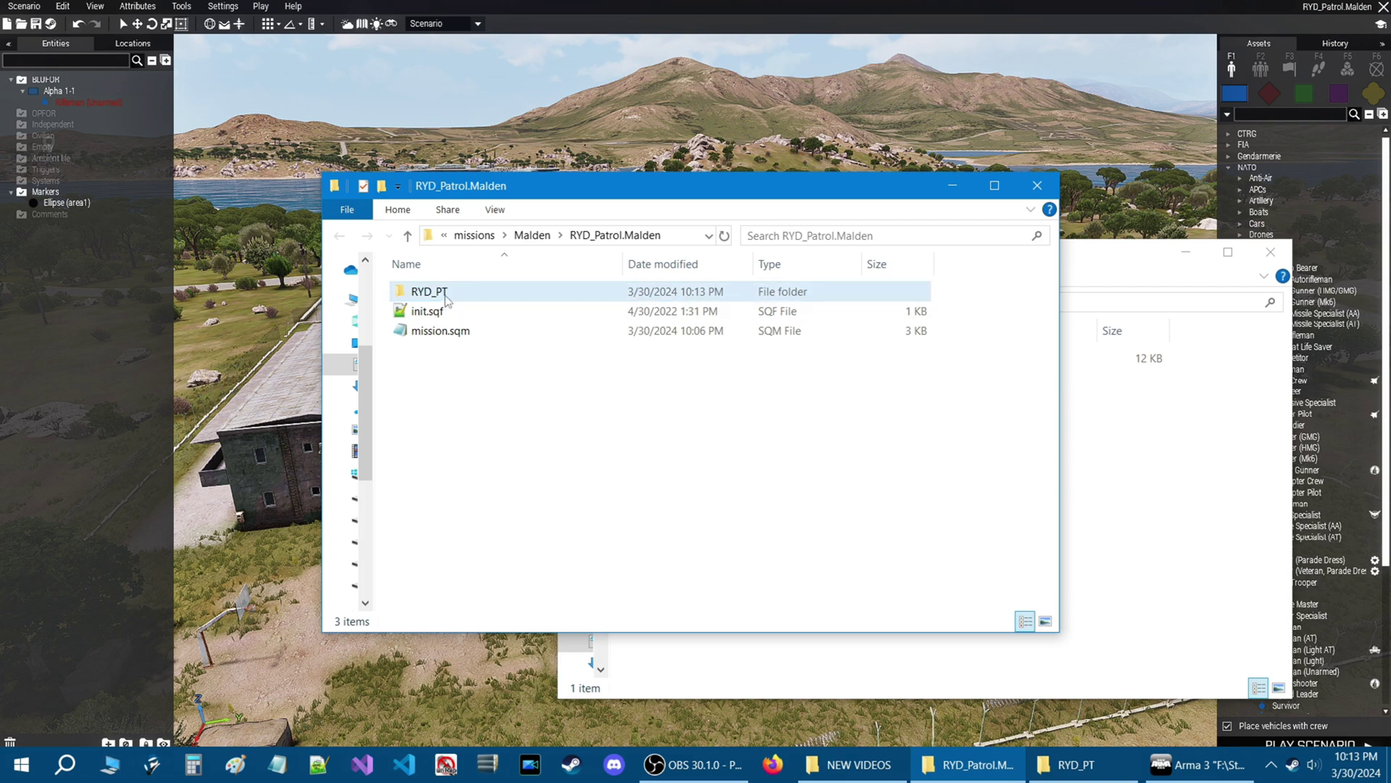
Bring the RYD_PT folder window forward and open RYD_PT_fnc.sqf in Notepad++.
left_click(1187, 524)
left_click_drag(819, 259, 653, 220)
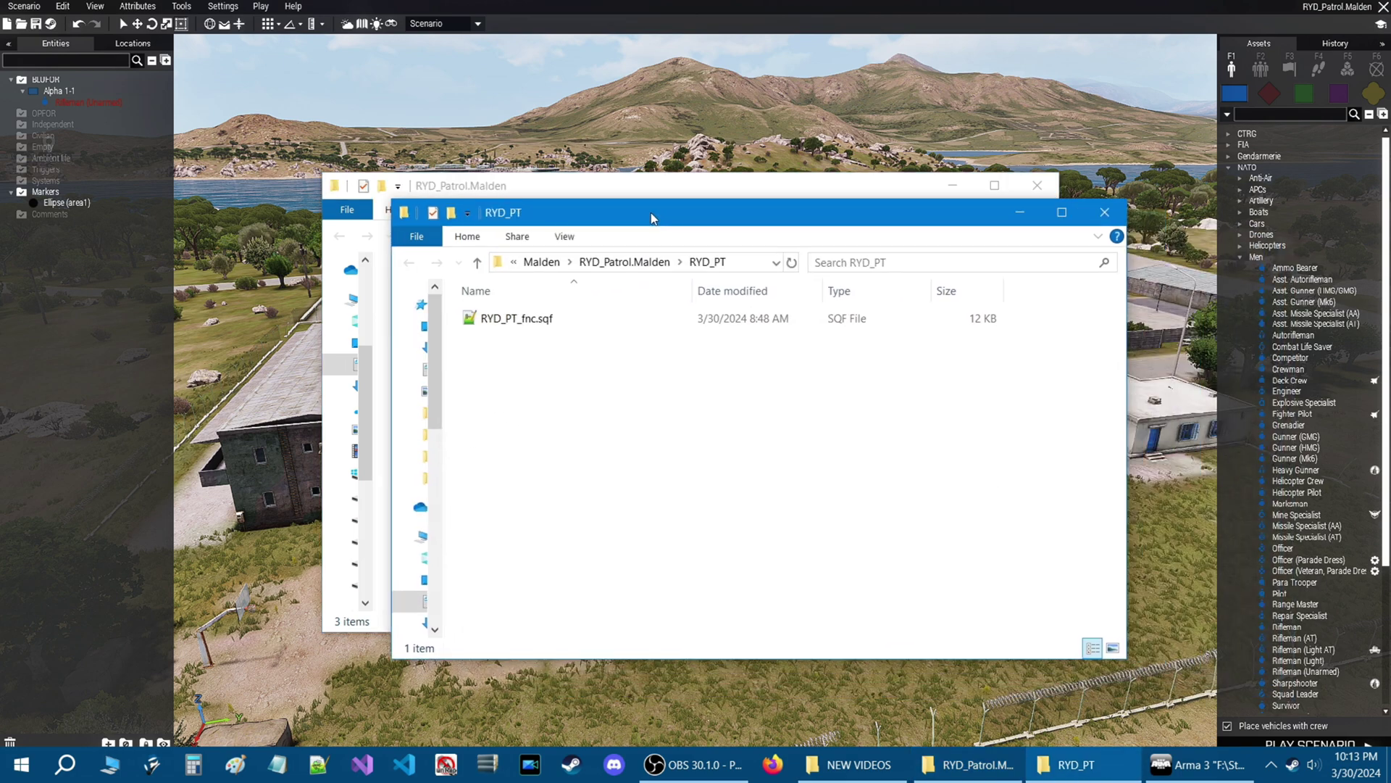
double_click(527, 319)
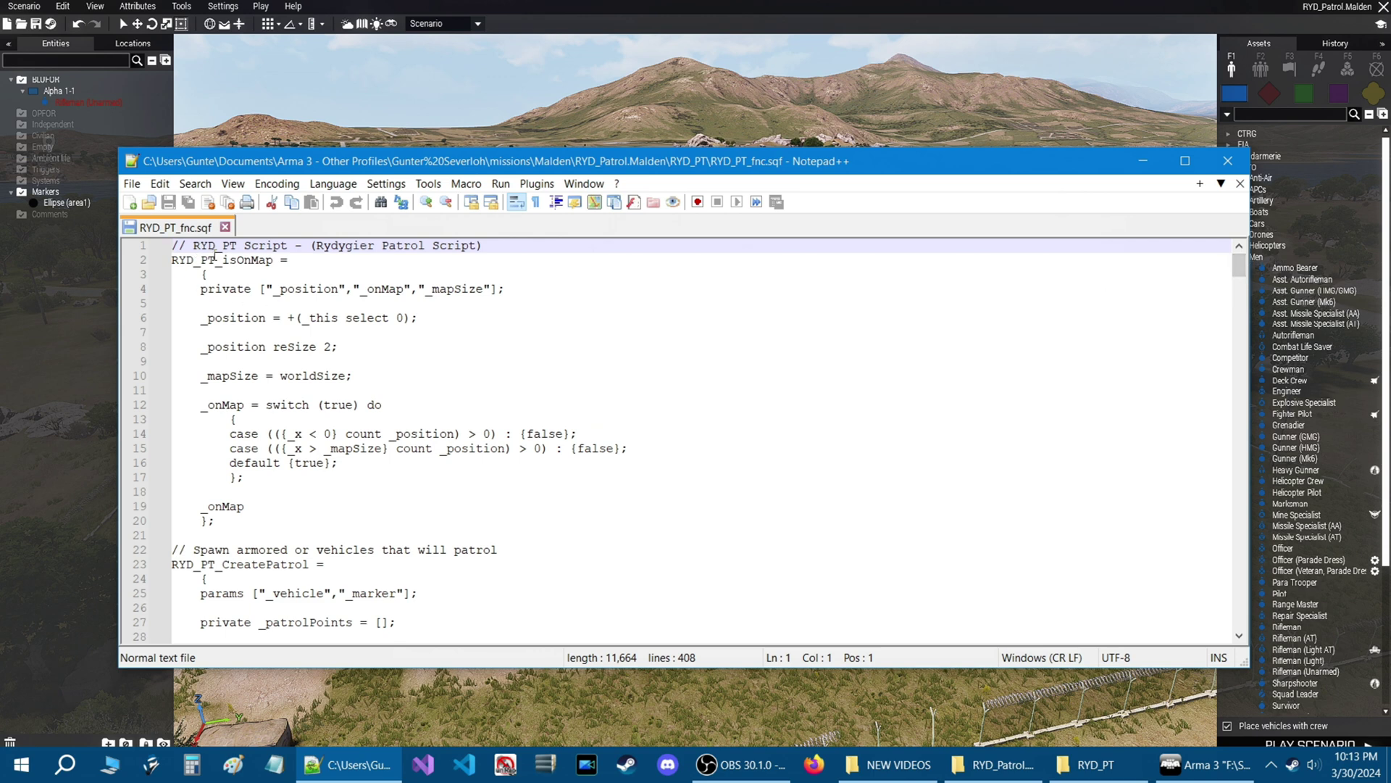
Examine the infantry spawn code comments and example call near the end of the script, then close the file.
left_click_drag(1239, 263, 1247, 559)
left_click_drag(203, 391, 364, 392)
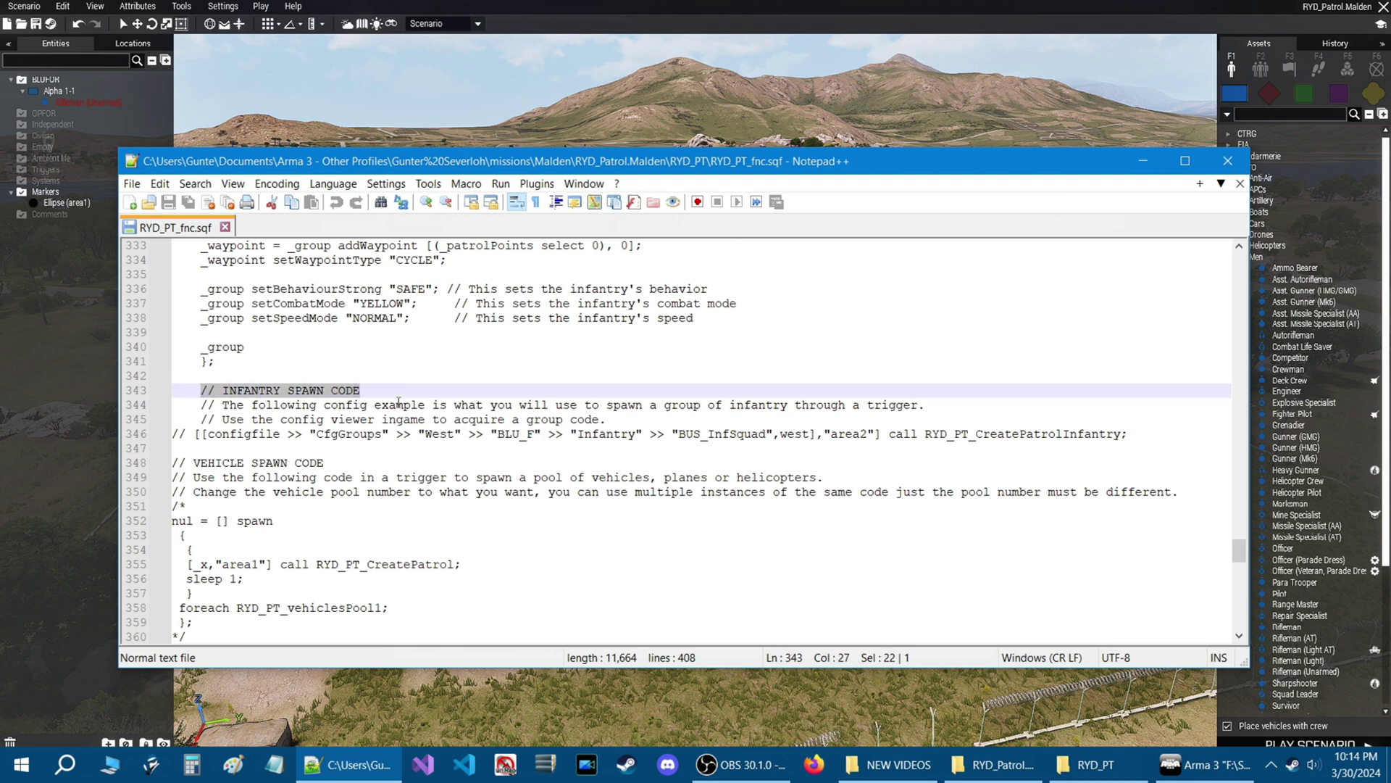
left_click(444, 378)
left_click_drag(197, 435, 479, 439)
left_click_drag(479, 439, 1118, 445)
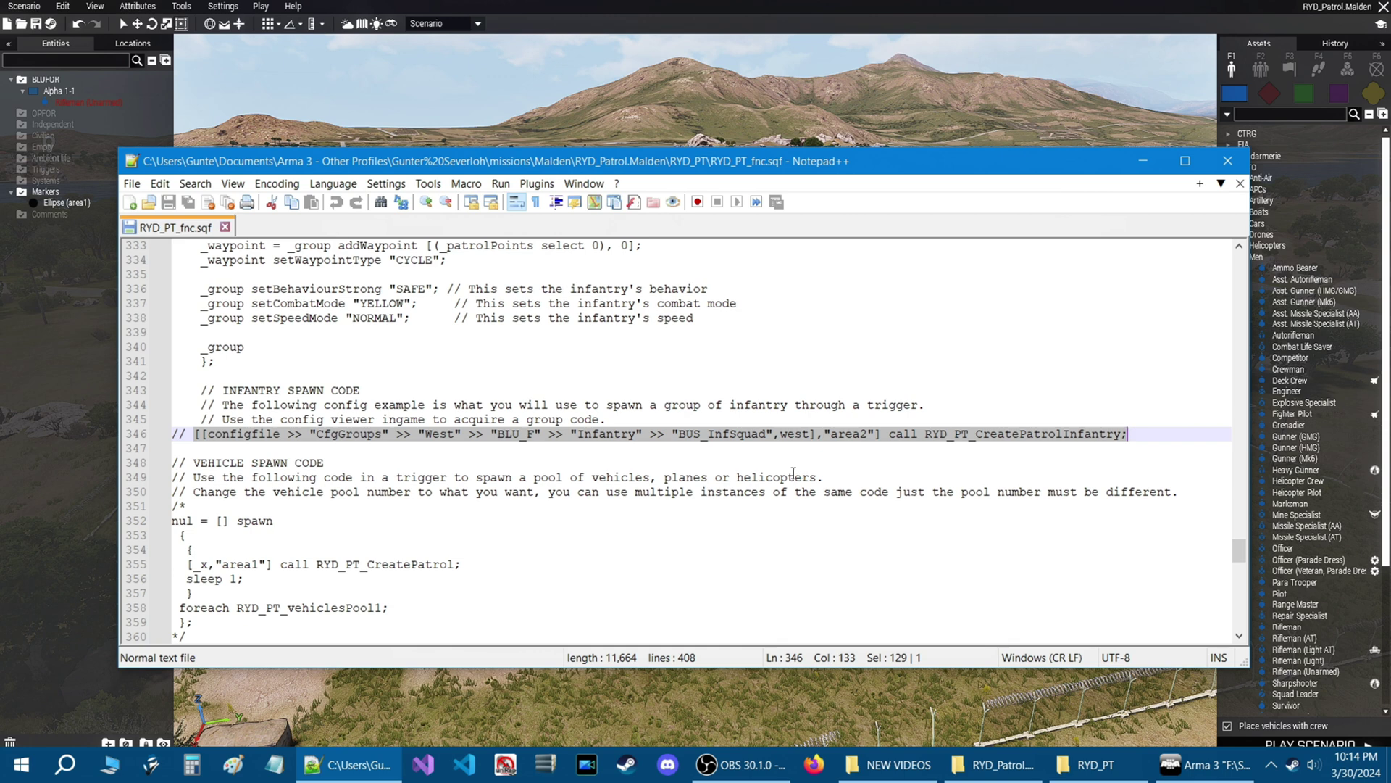
left_click(589, 461)
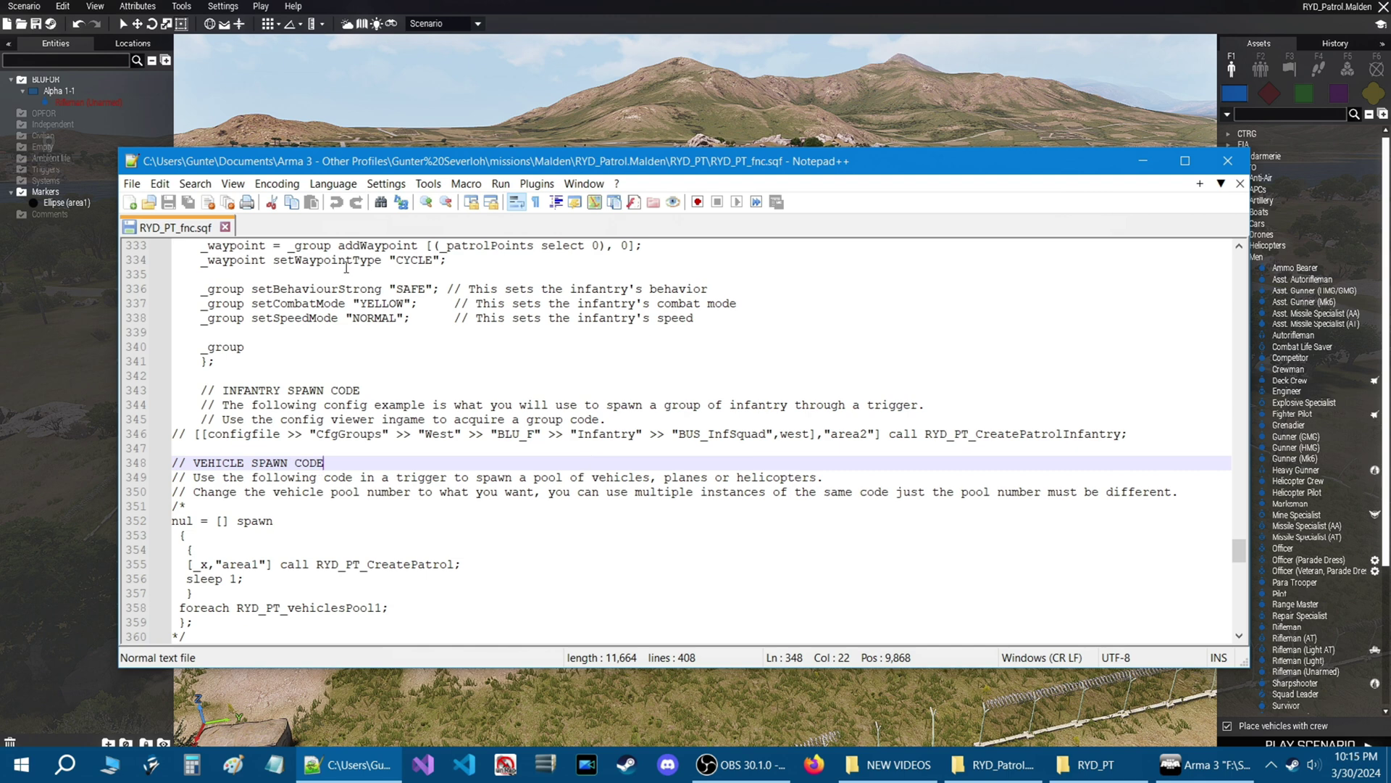
left_click(224, 227)
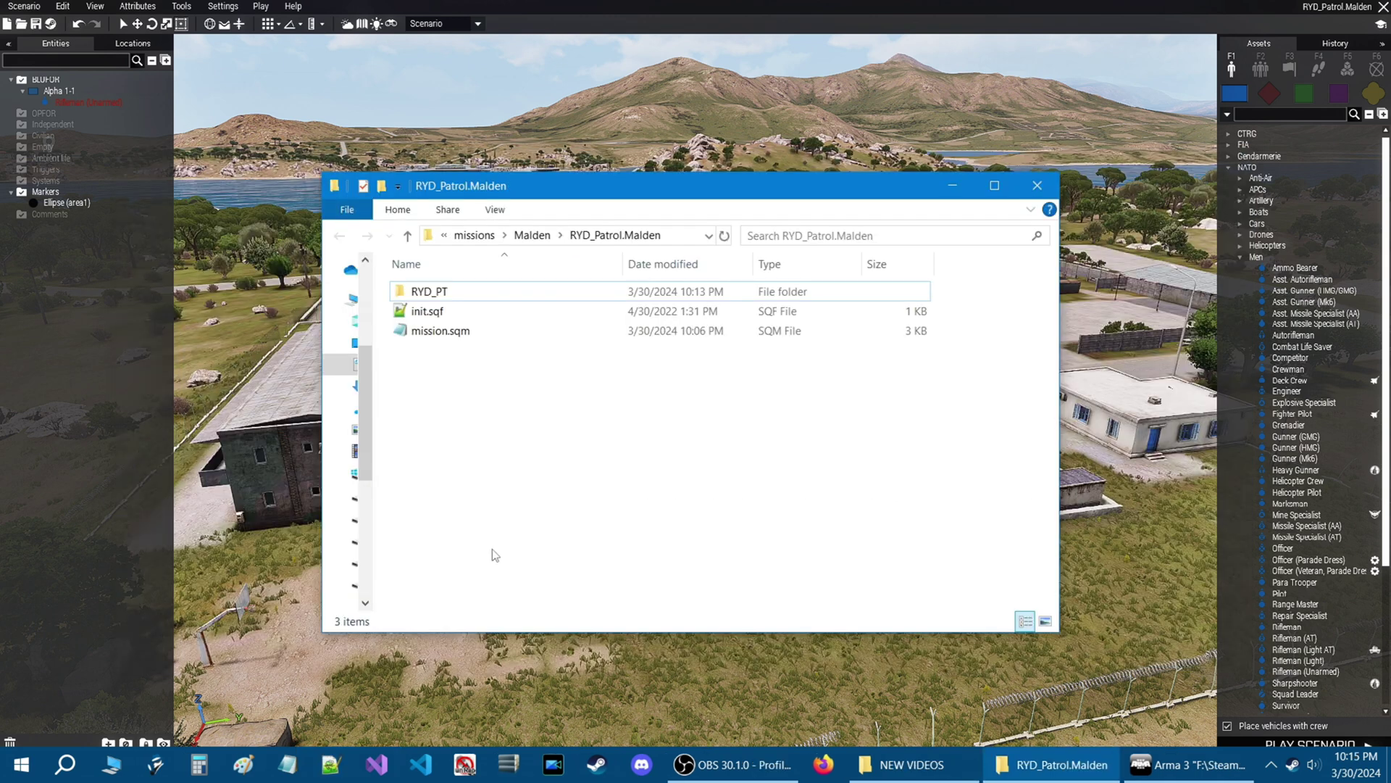
Write [[[ ],west],"area1"] call RYD_PT_CreatePatrolInfantry; on the second line of a new Notepad document.
left_click(287, 764)
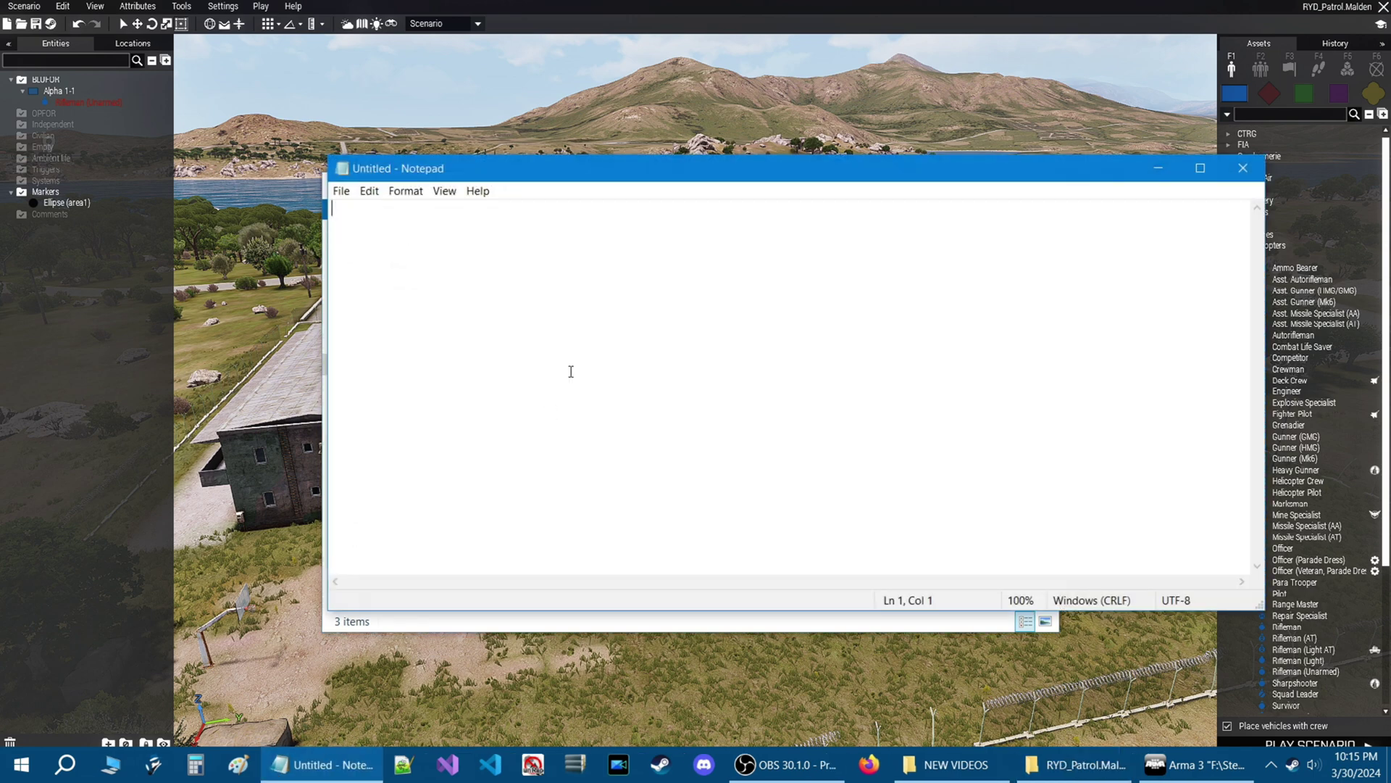
left_click_drag(652, 174, 578, 250)
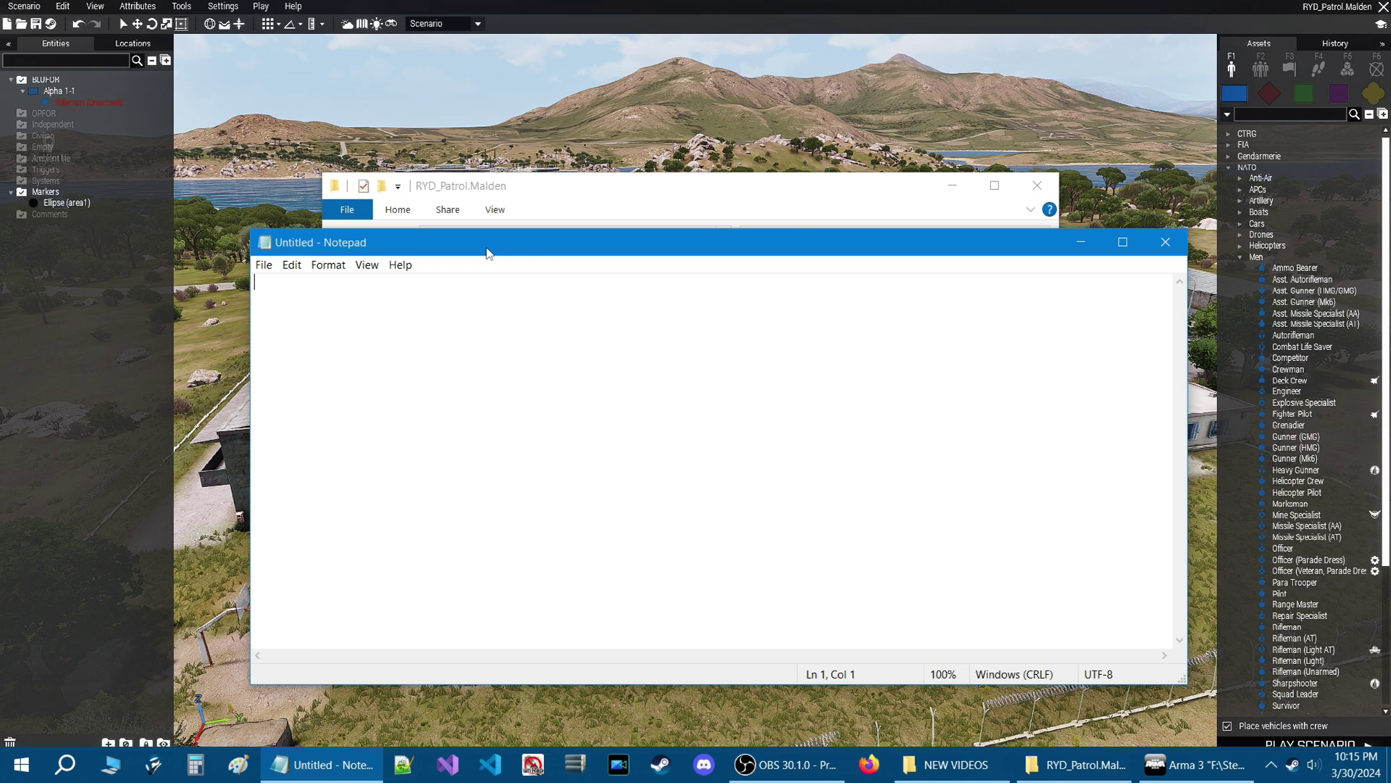
left_click_drag(487, 252, 488, 242)
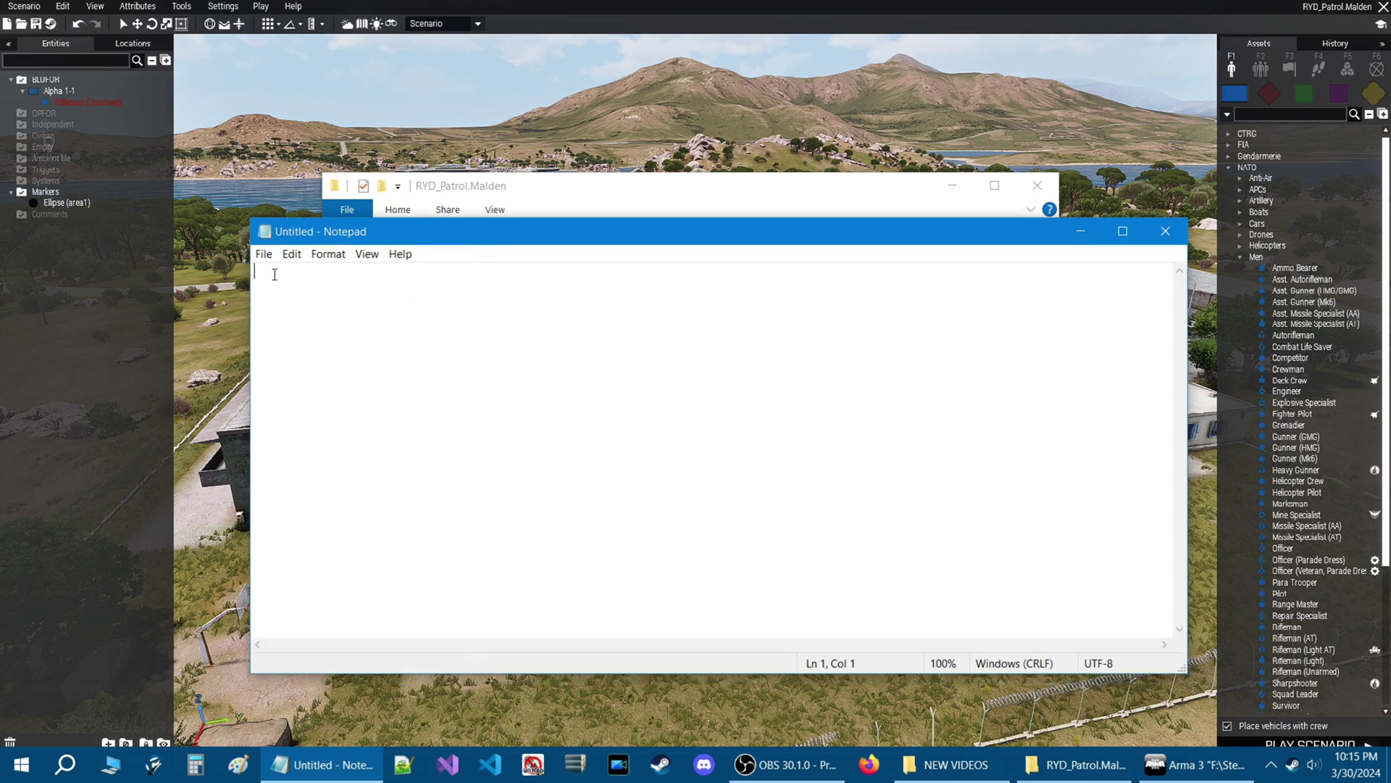
key("Return")
key("BackSpace")
key("Return")
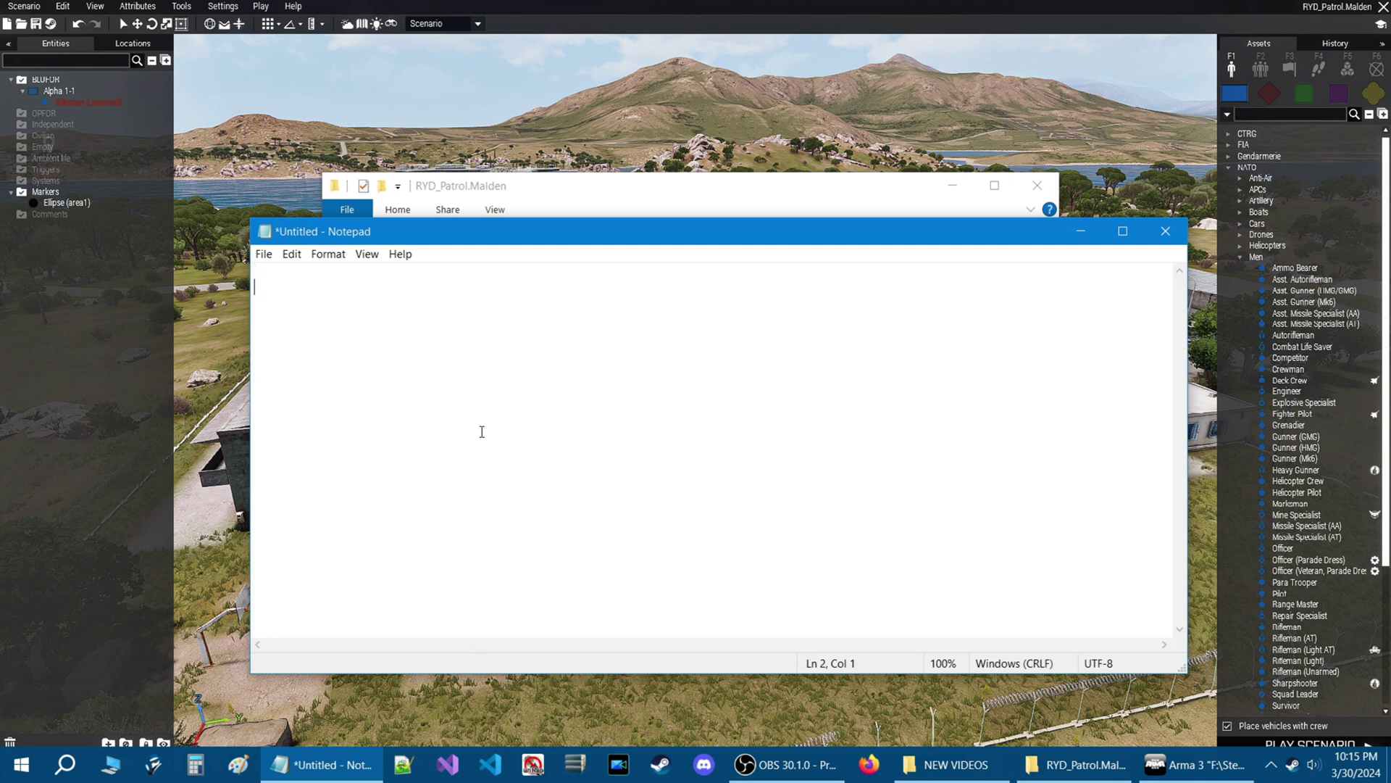
type("[[[")
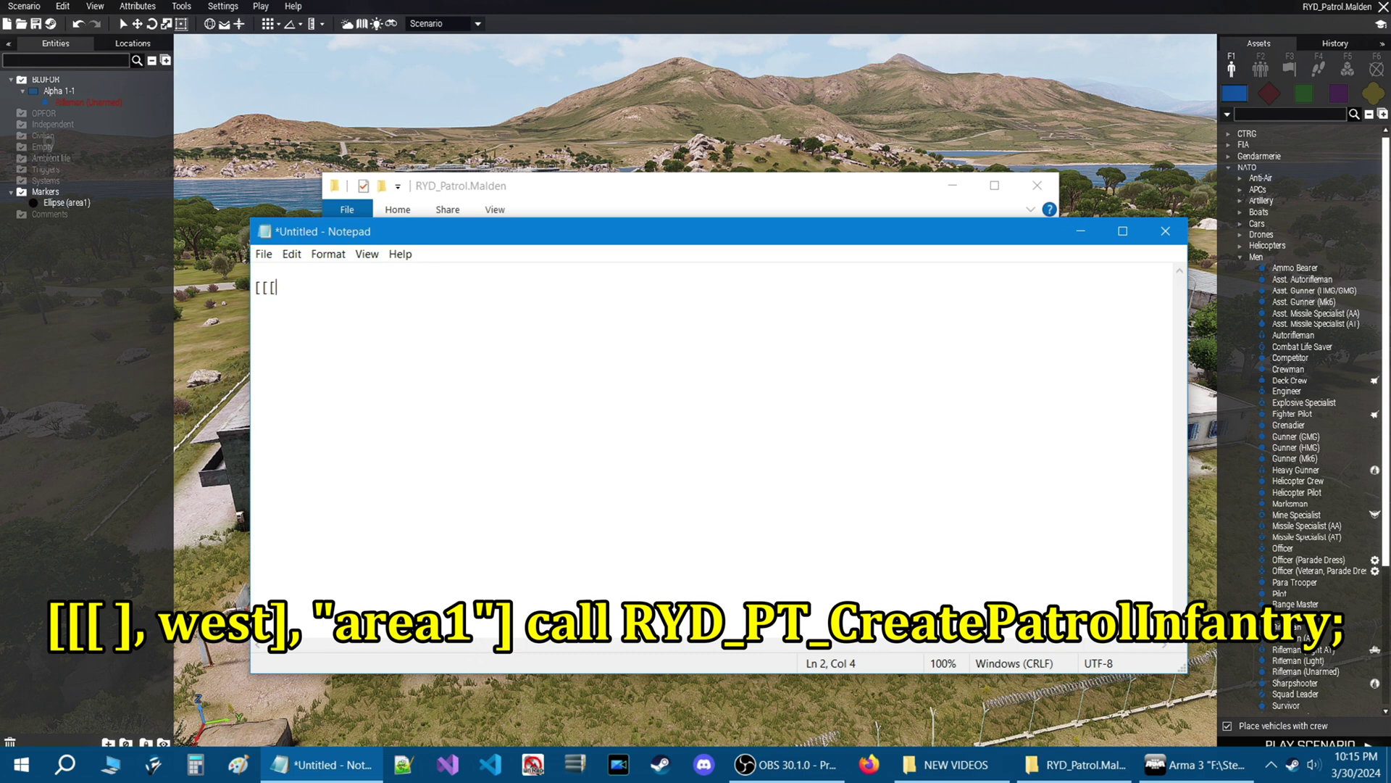
type(" ],west],\"area1\"] call RYD")
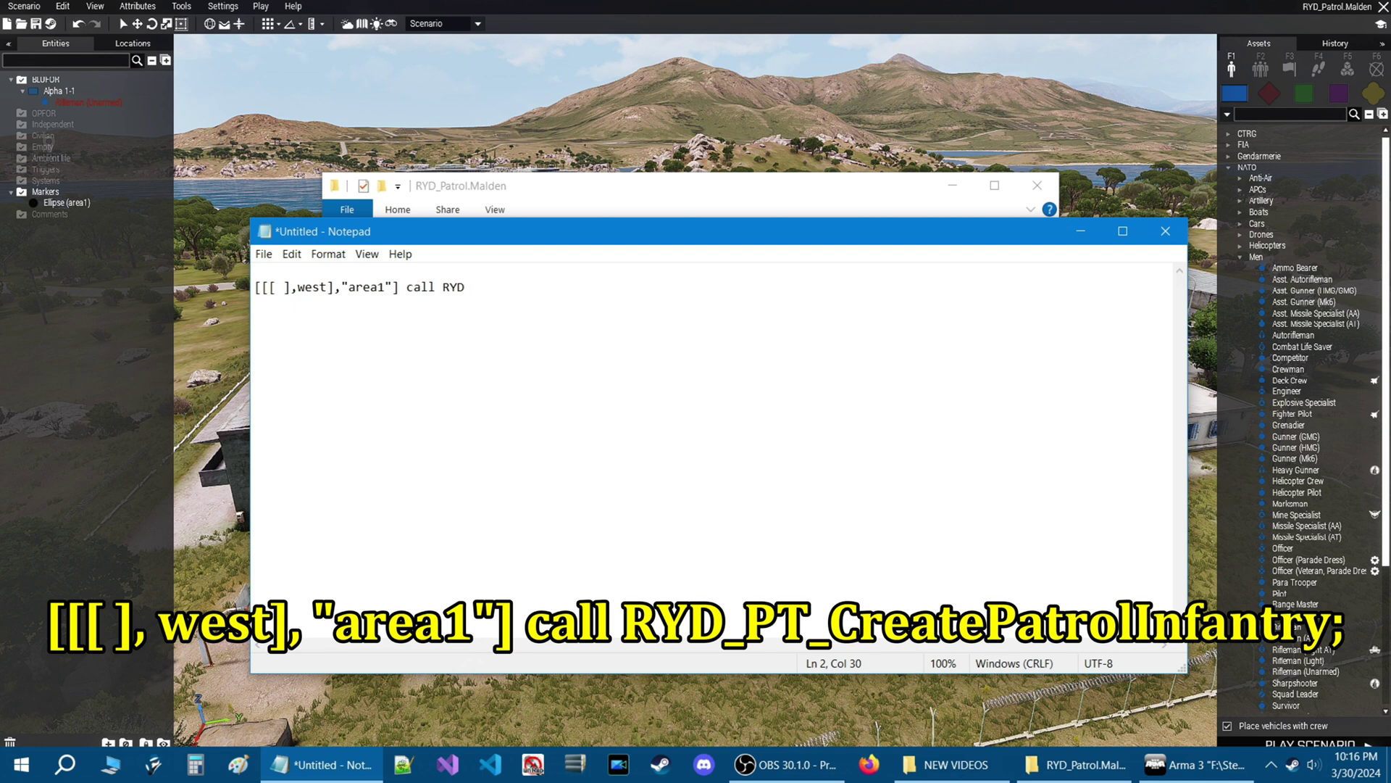
type("_PT_CreatePatrolInfantry;")
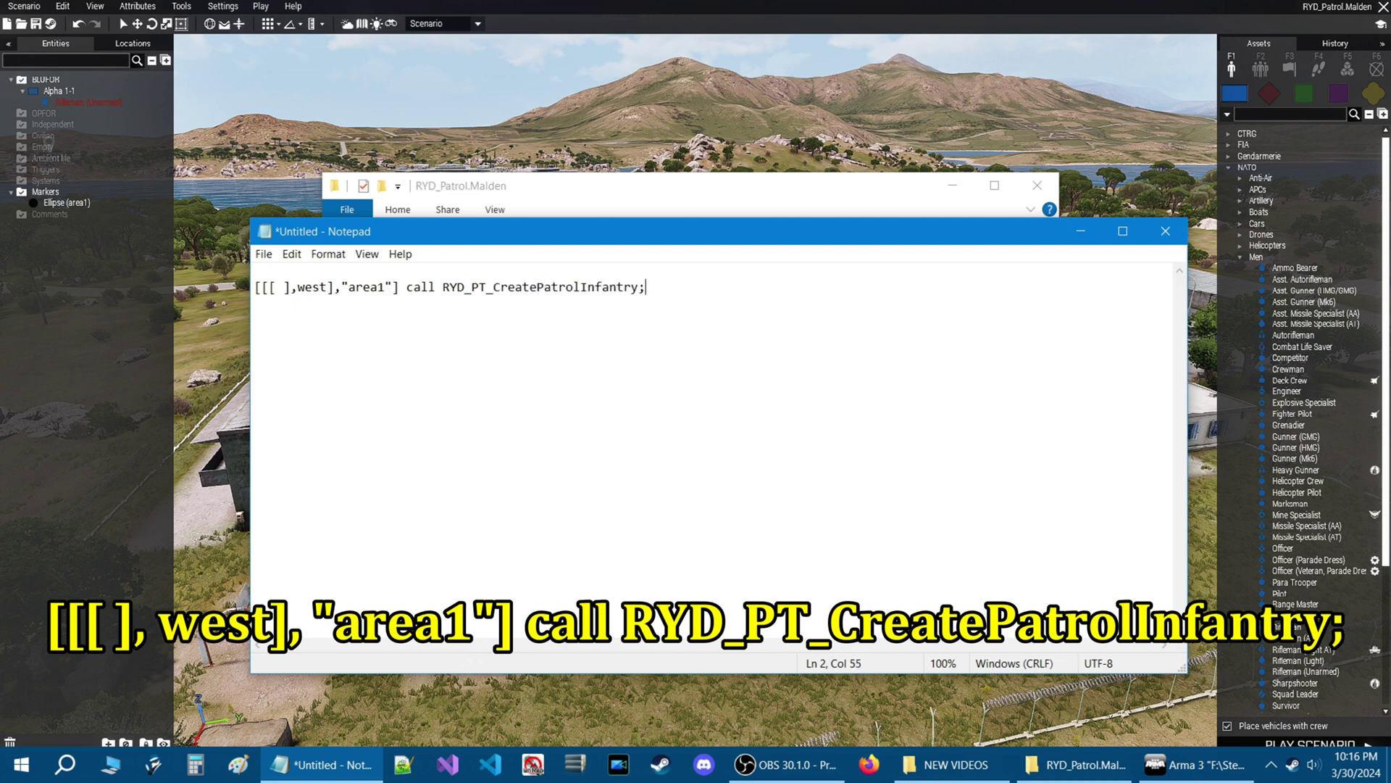
Review the parts of the spawn line: the empty inner array, the side, the area marker name and the function call.
left_click_drag(276, 287, 284, 289)
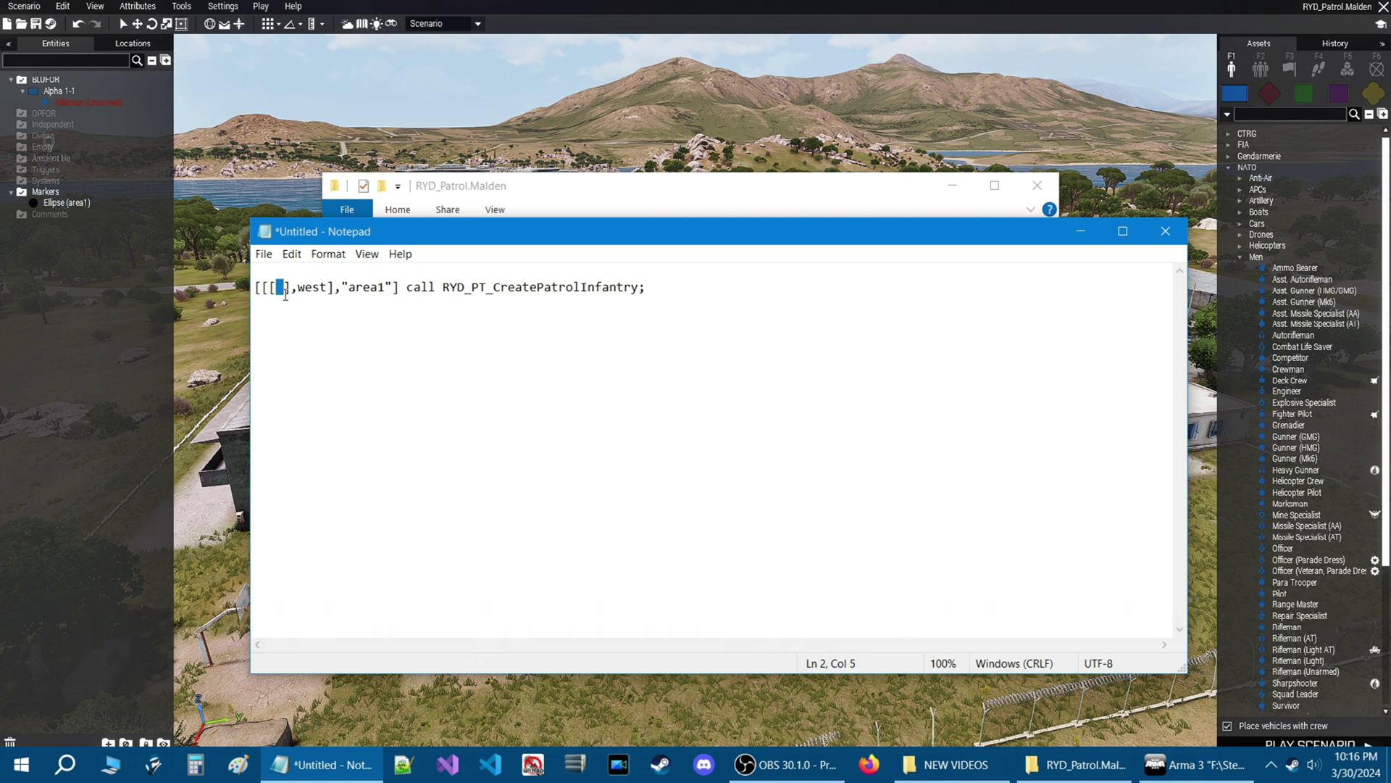
left_click(284, 294)
left_click_drag(298, 290, 327, 294)
left_click(316, 287)
left_click_drag(349, 288, 386, 289)
left_click(405, 402)
left_click_drag(406, 287, 651, 331)
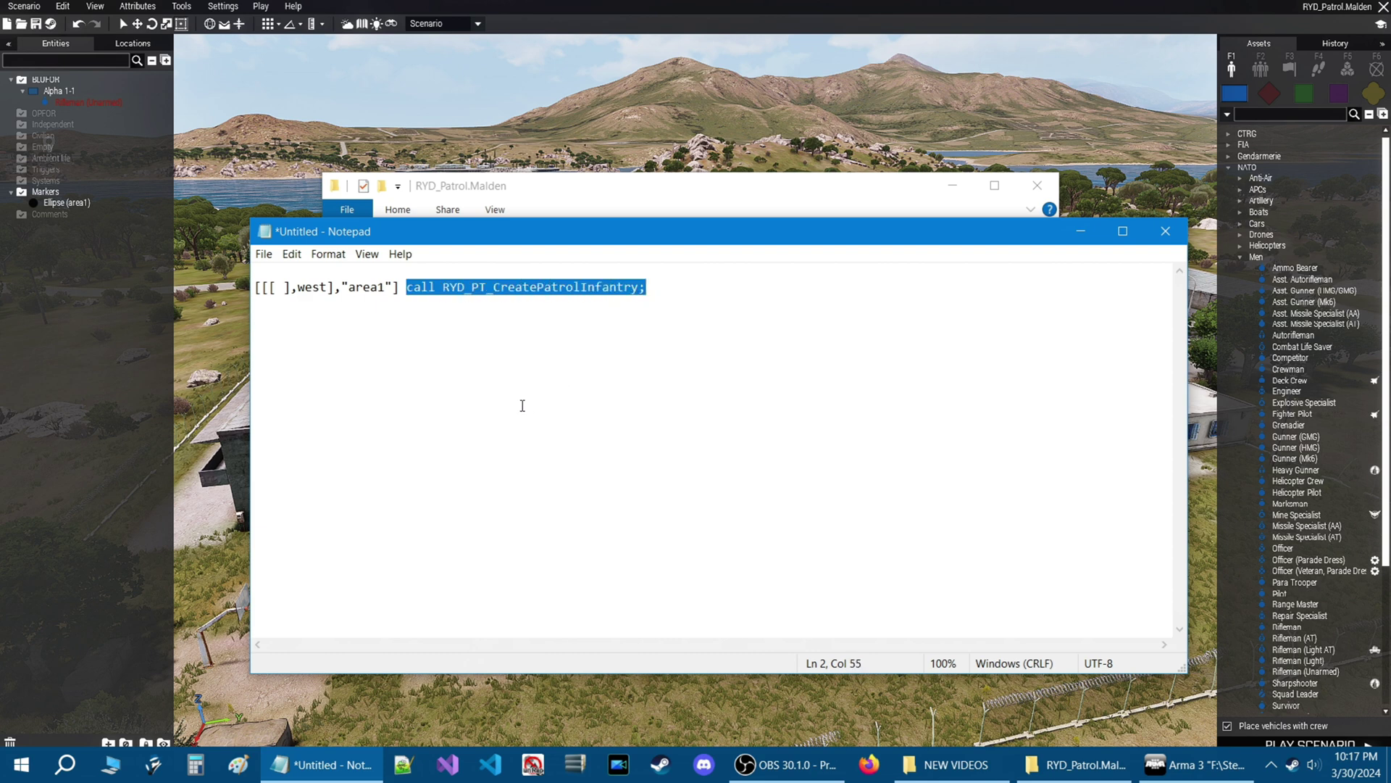
left_click(521, 376)
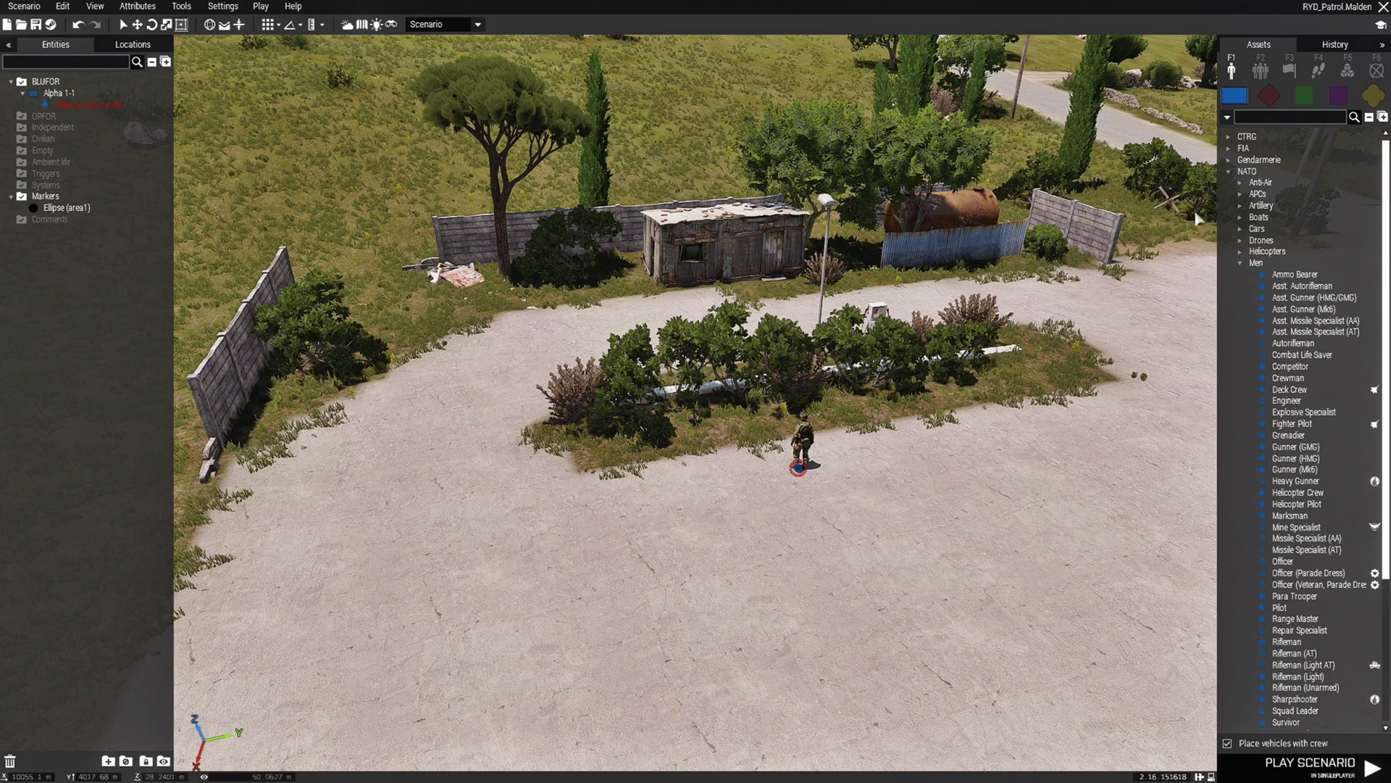
Place a basic trigger without a preset size on the pavement near the player unit in the Arma 3 editor.
left_click(1290, 70)
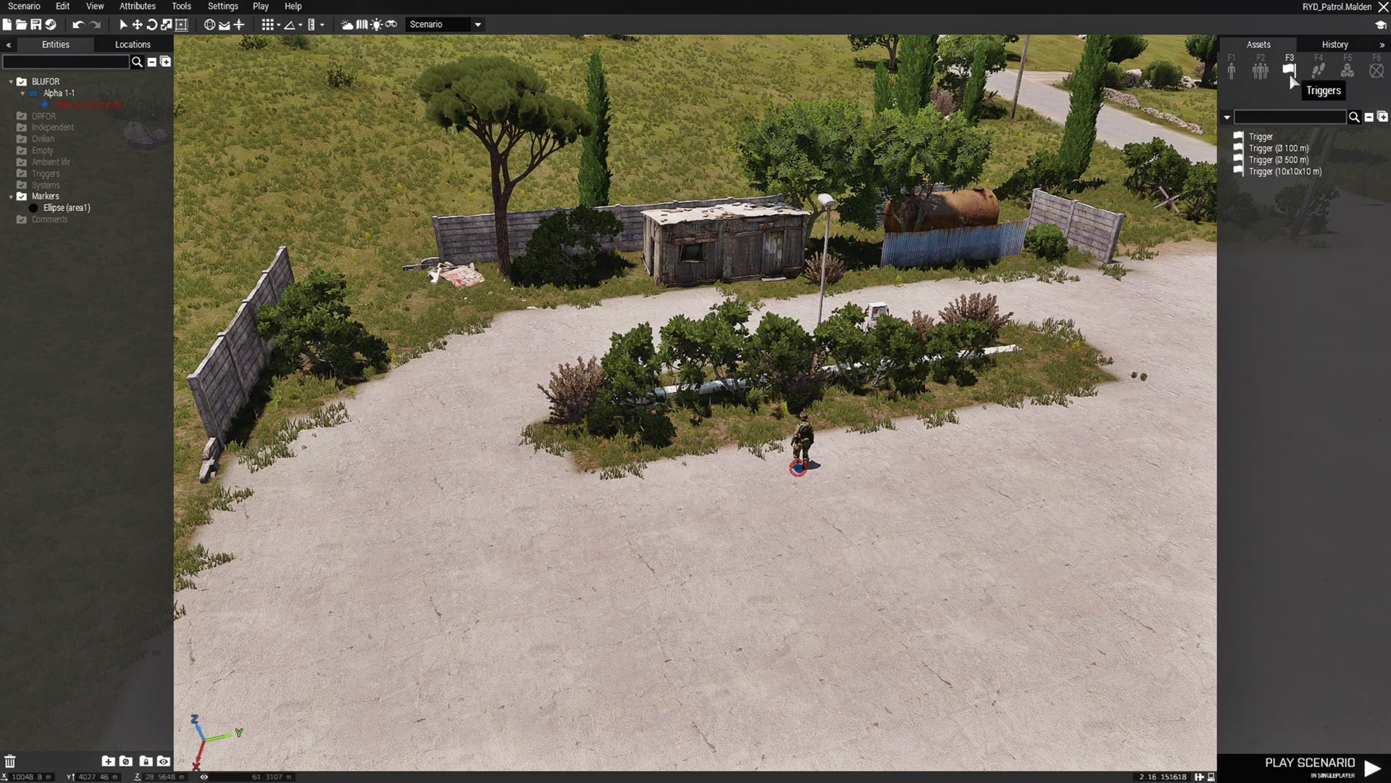
left_click(1270, 139)
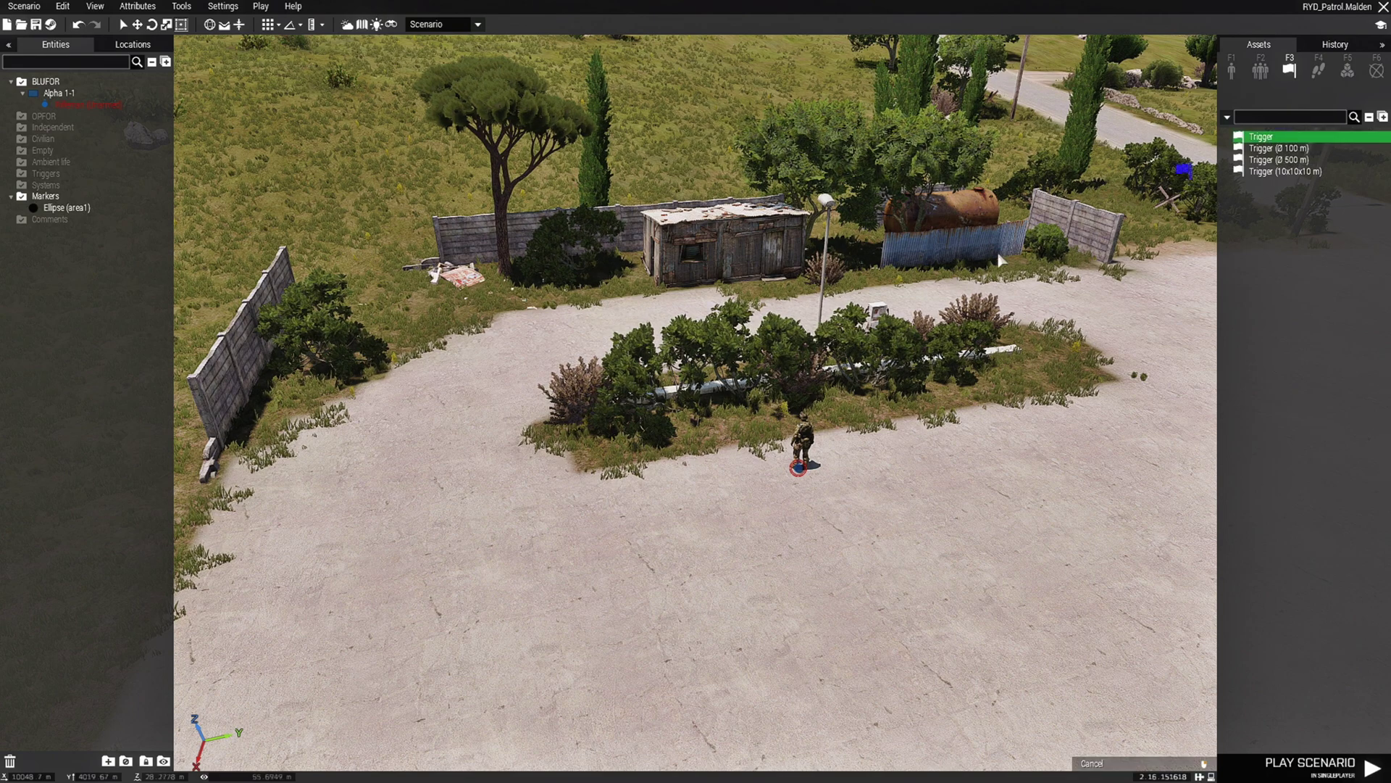
scroll(698, 508, "up", 2)
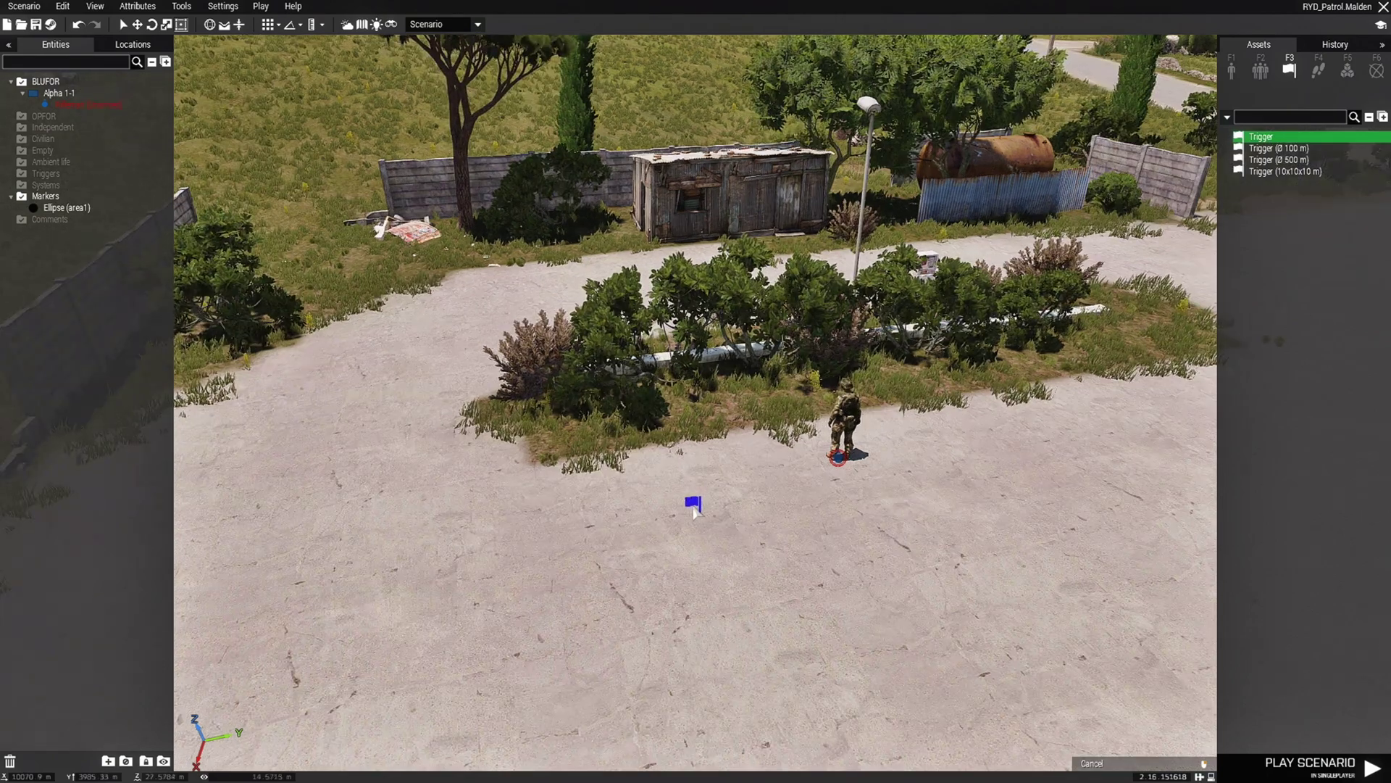
scroll(696, 500, "up", 2)
left_click(678, 471)
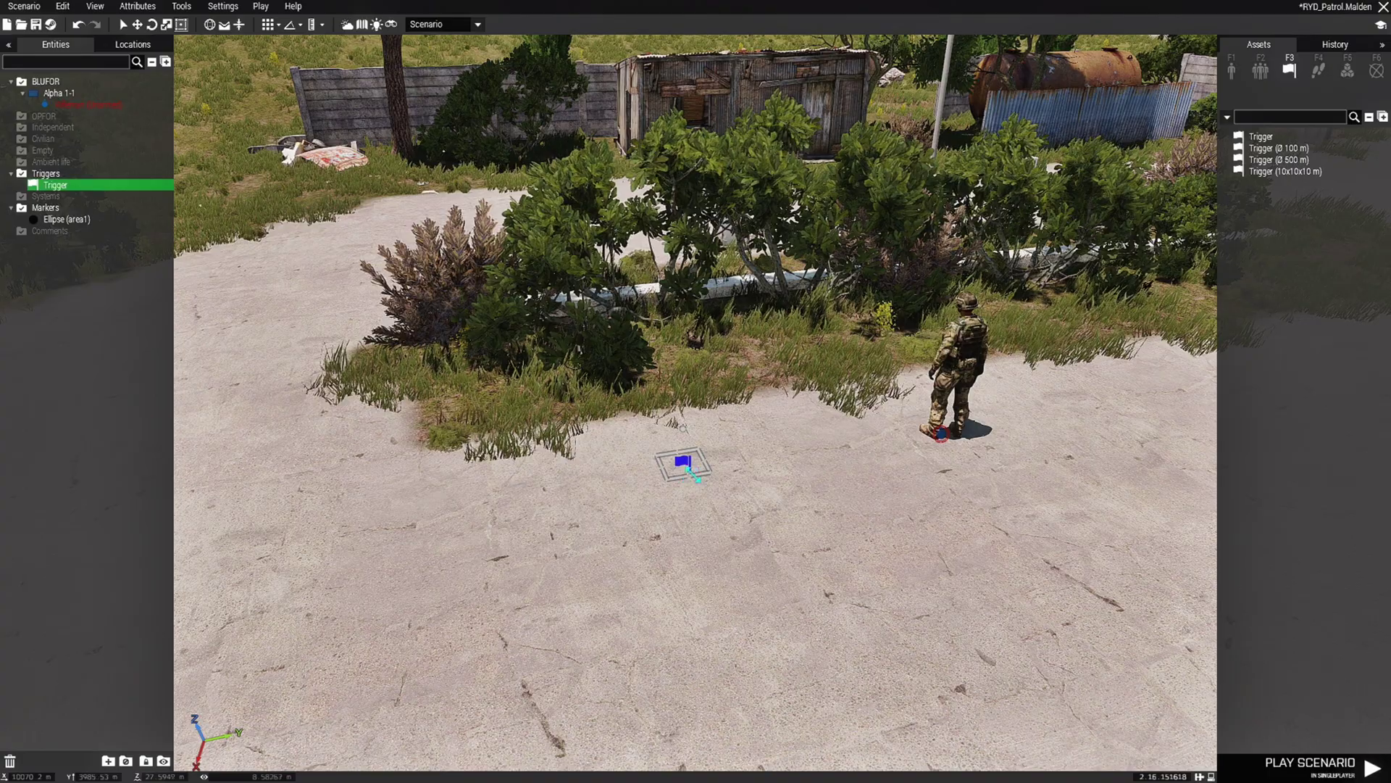
Set the trigger's text to Spawn Enemy, its activation to Radio Alpha, and make it repeatable.
scroll(674, 464, "up", 3)
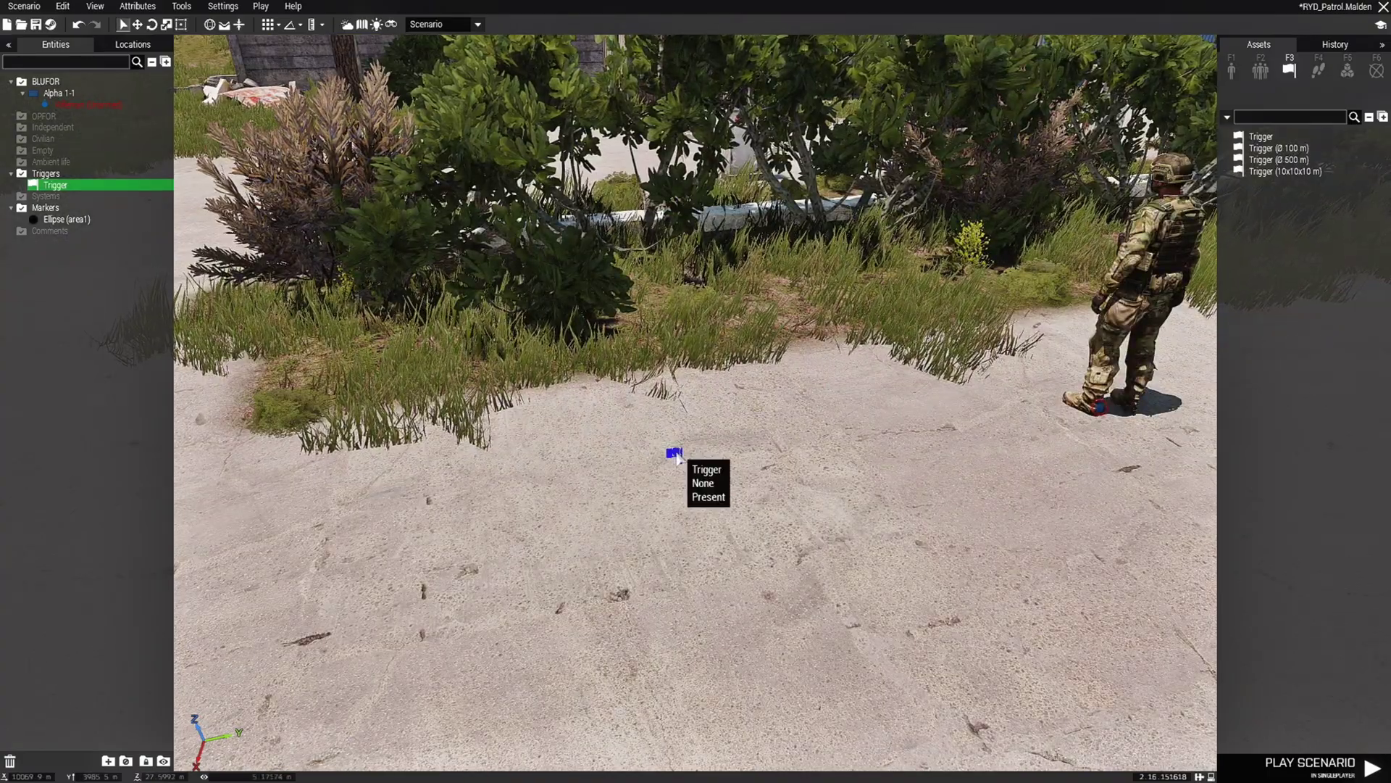
double_click(671, 455)
left_click(655, 206)
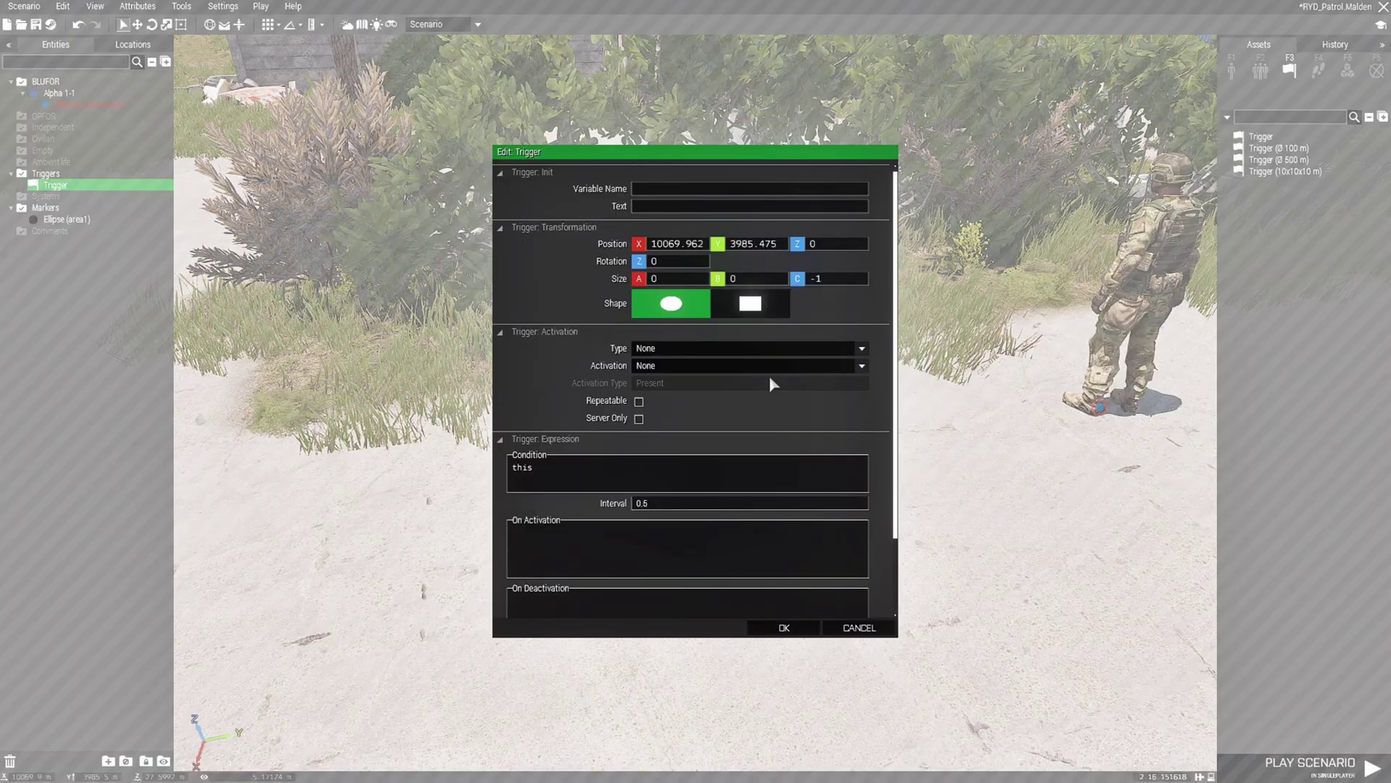
type("Spawn Enemy")
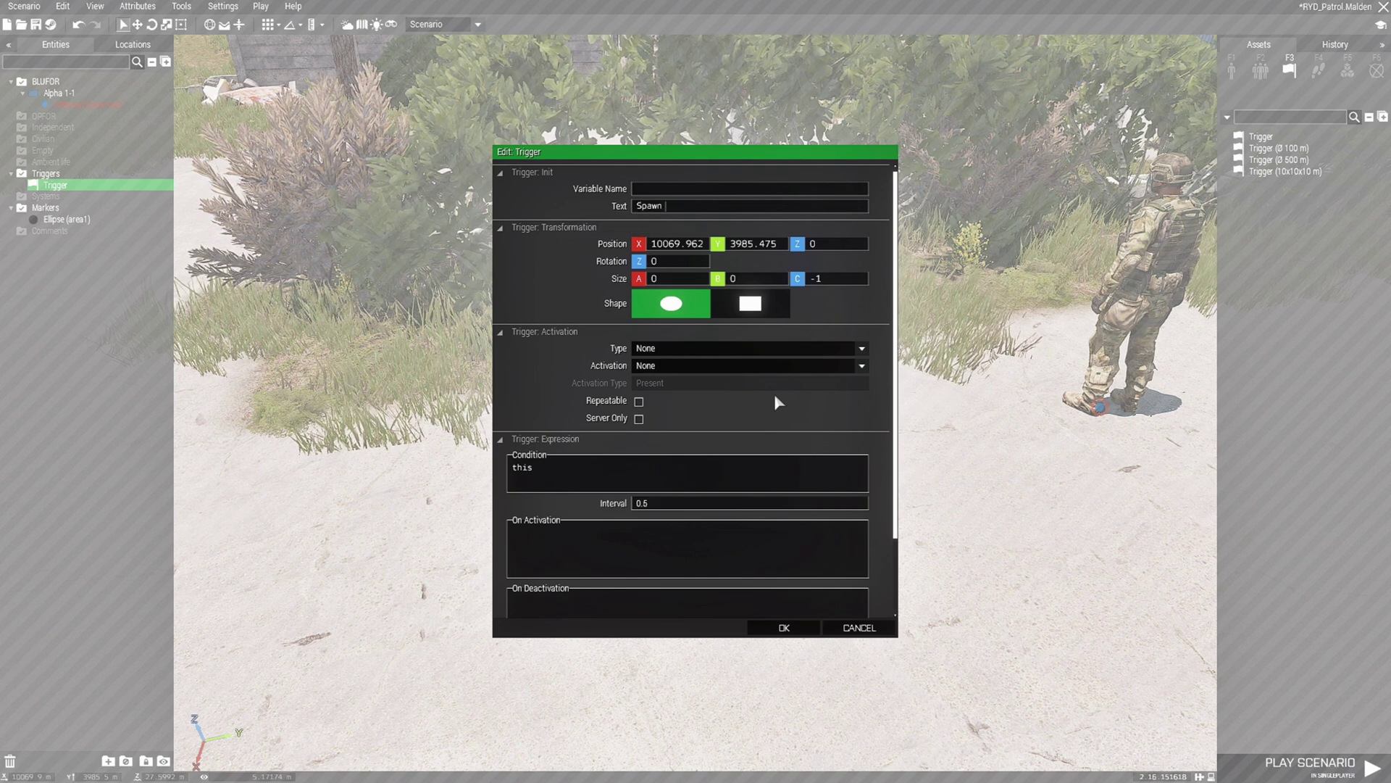
left_click(670, 365)
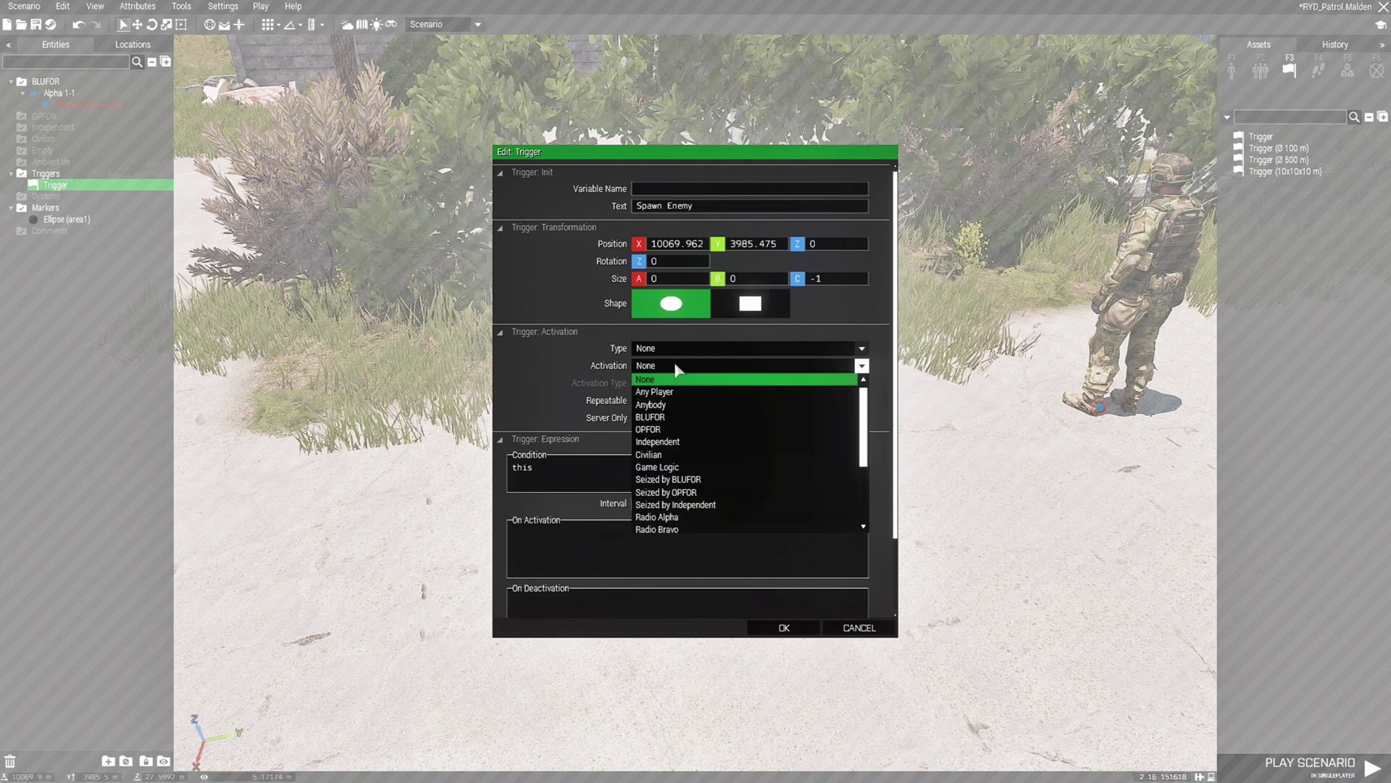
left_click(700, 518)
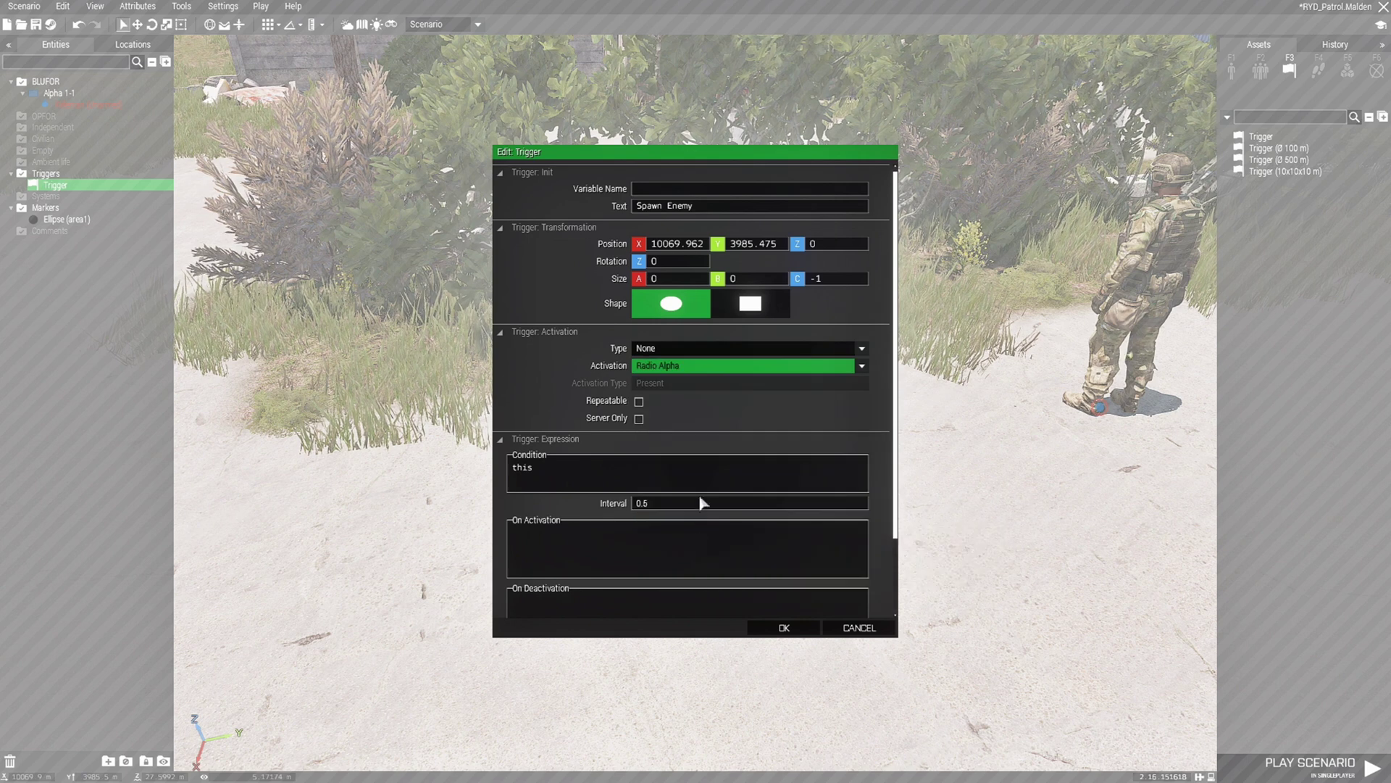
left_click(638, 401)
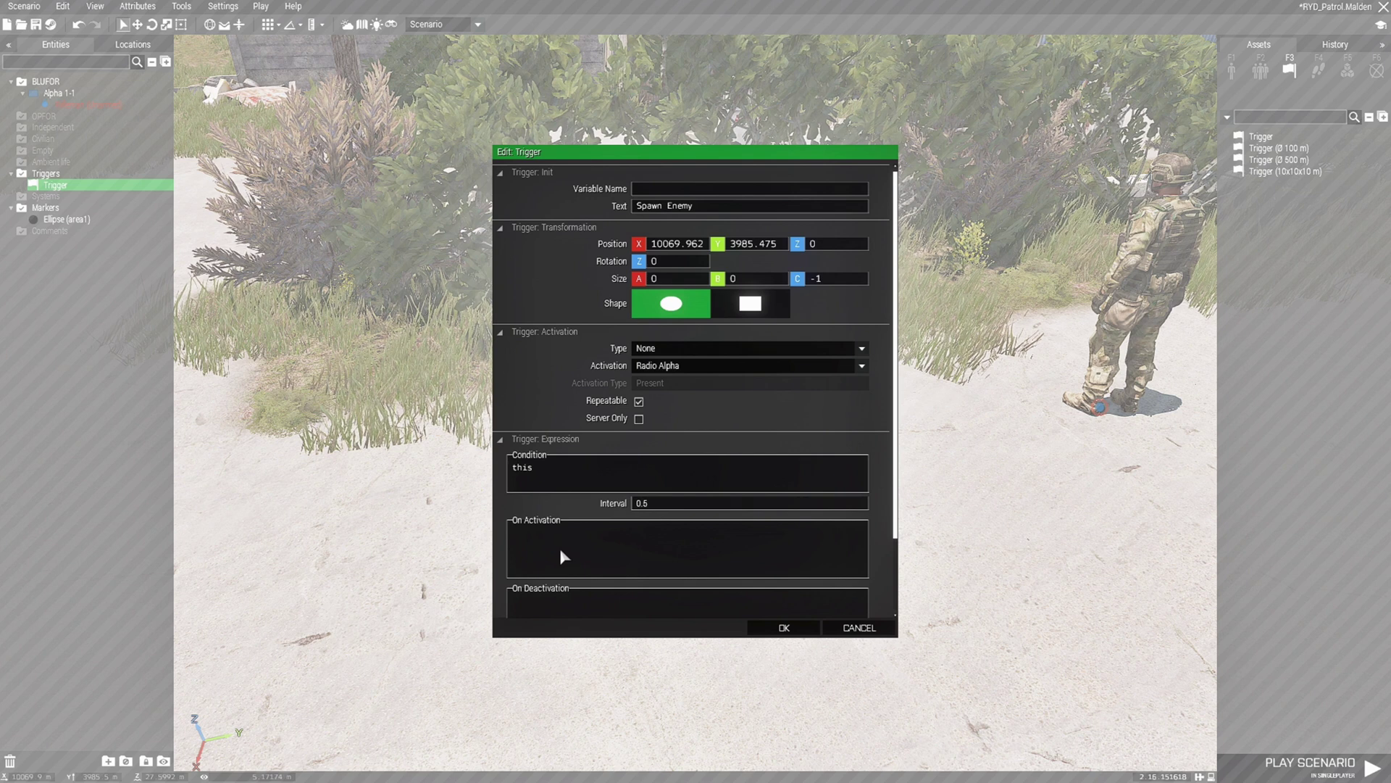
left_click(787, 628)
Place an OPFOR FIA Officer on the open pavement in front of the row of trees.
scroll(750, 628, "down", 5)
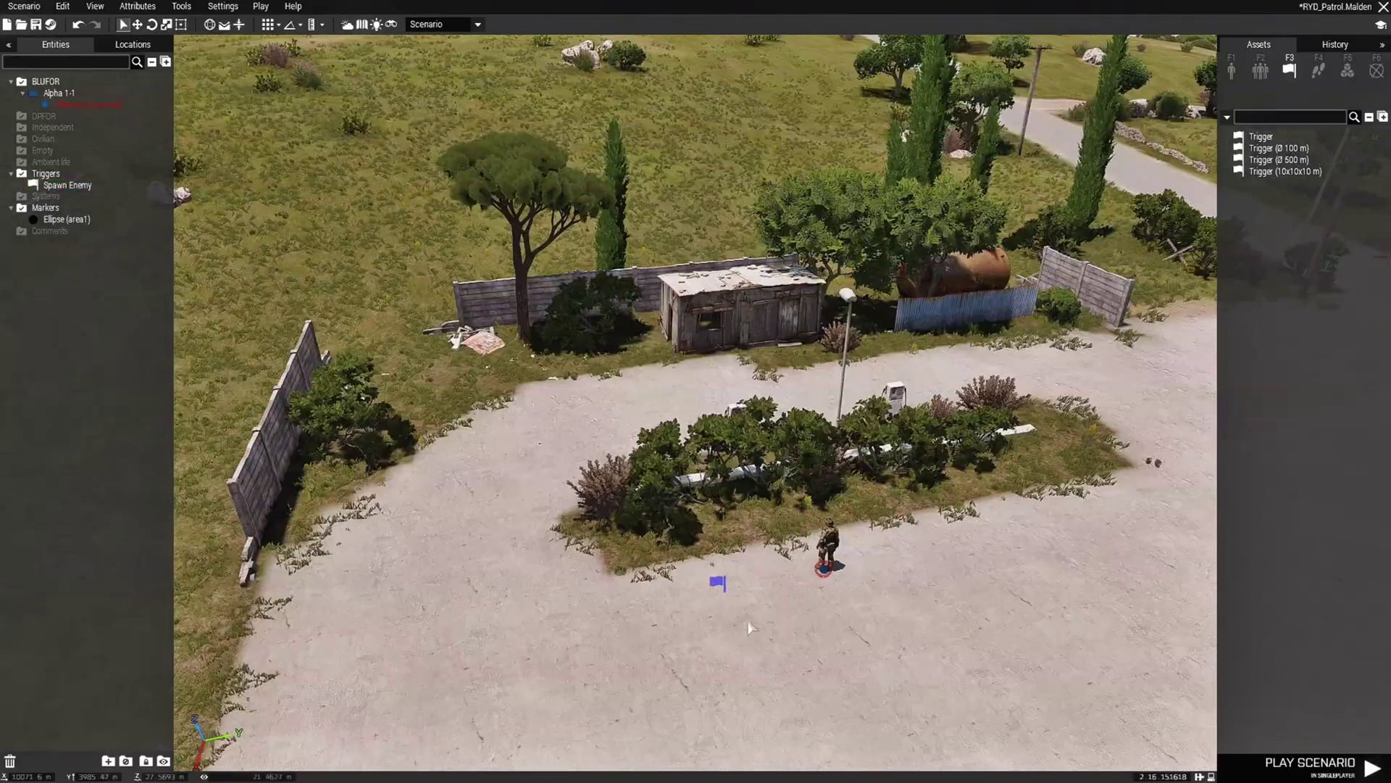
right_click_drag(750, 627, 656, 330)
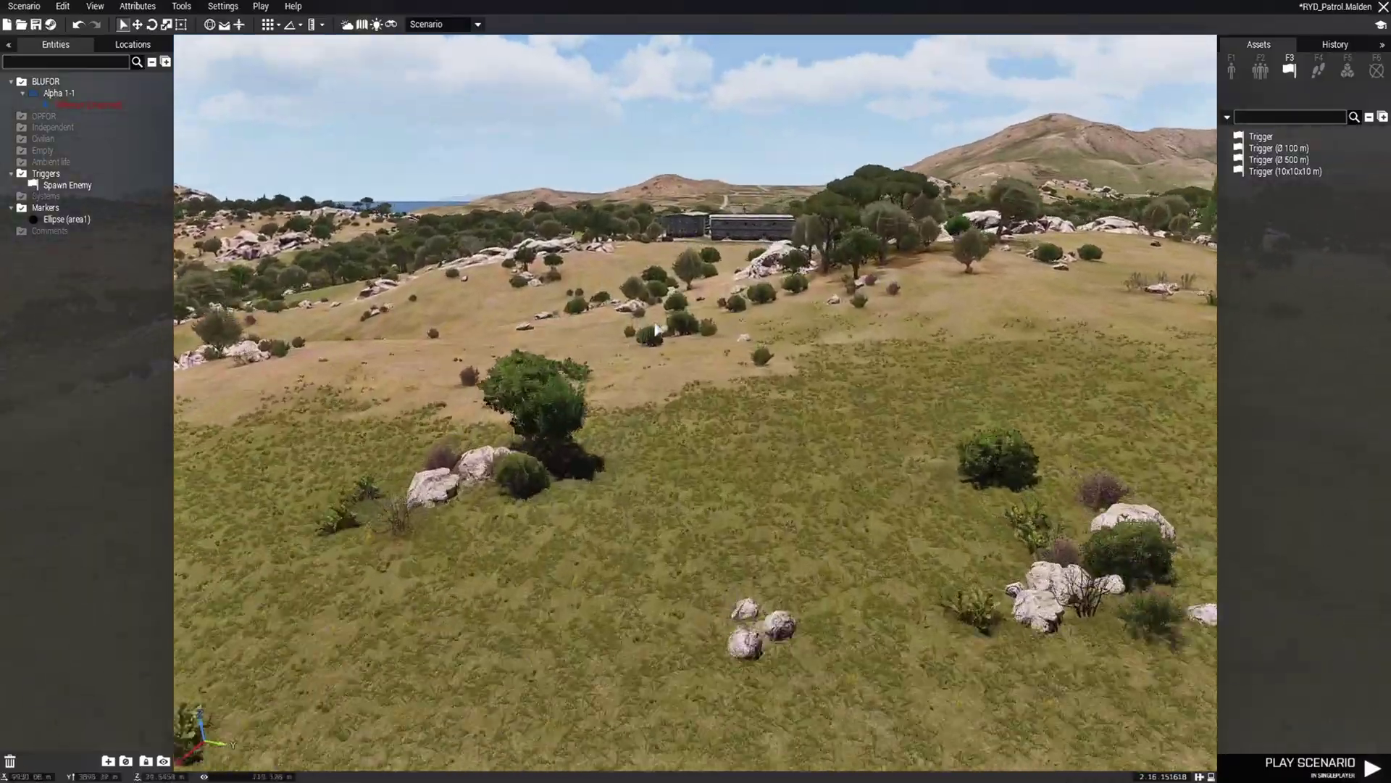
key("w")
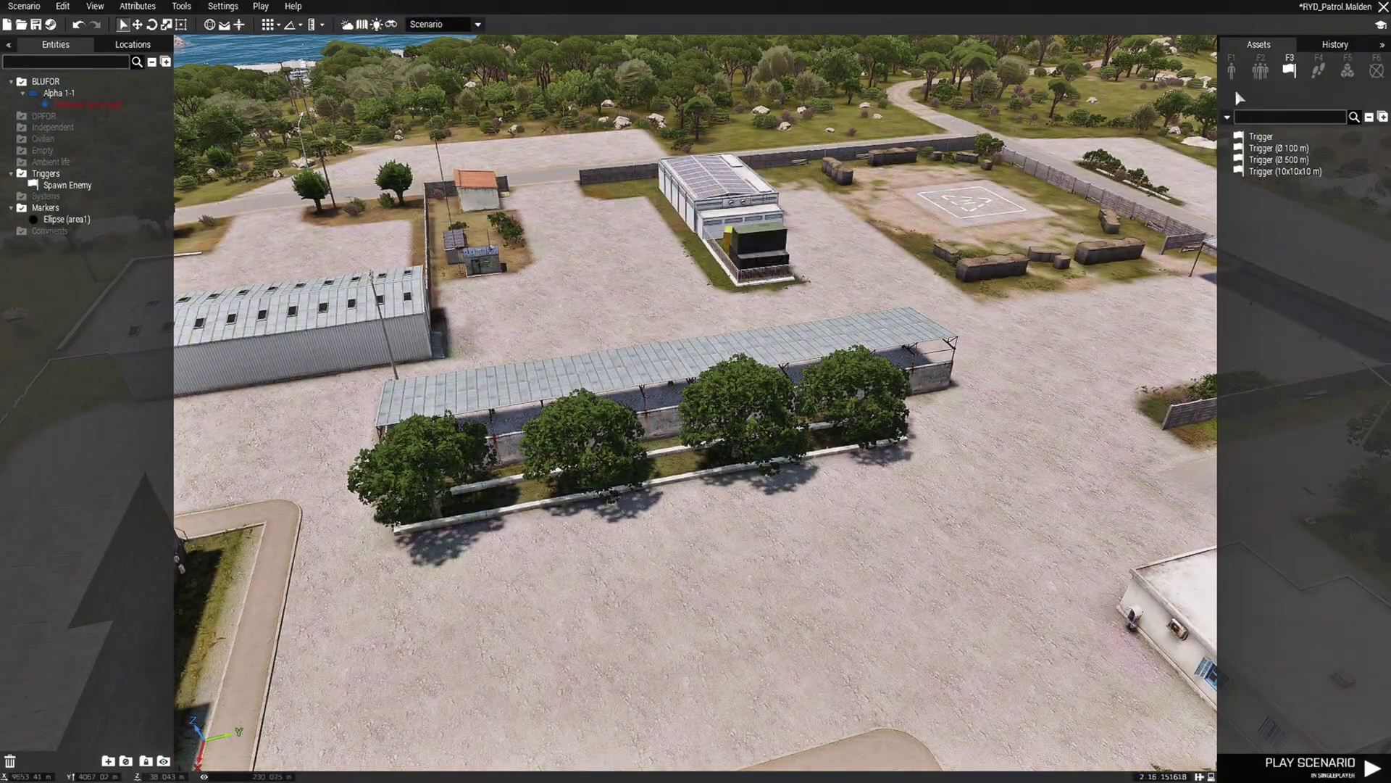
key("F1")
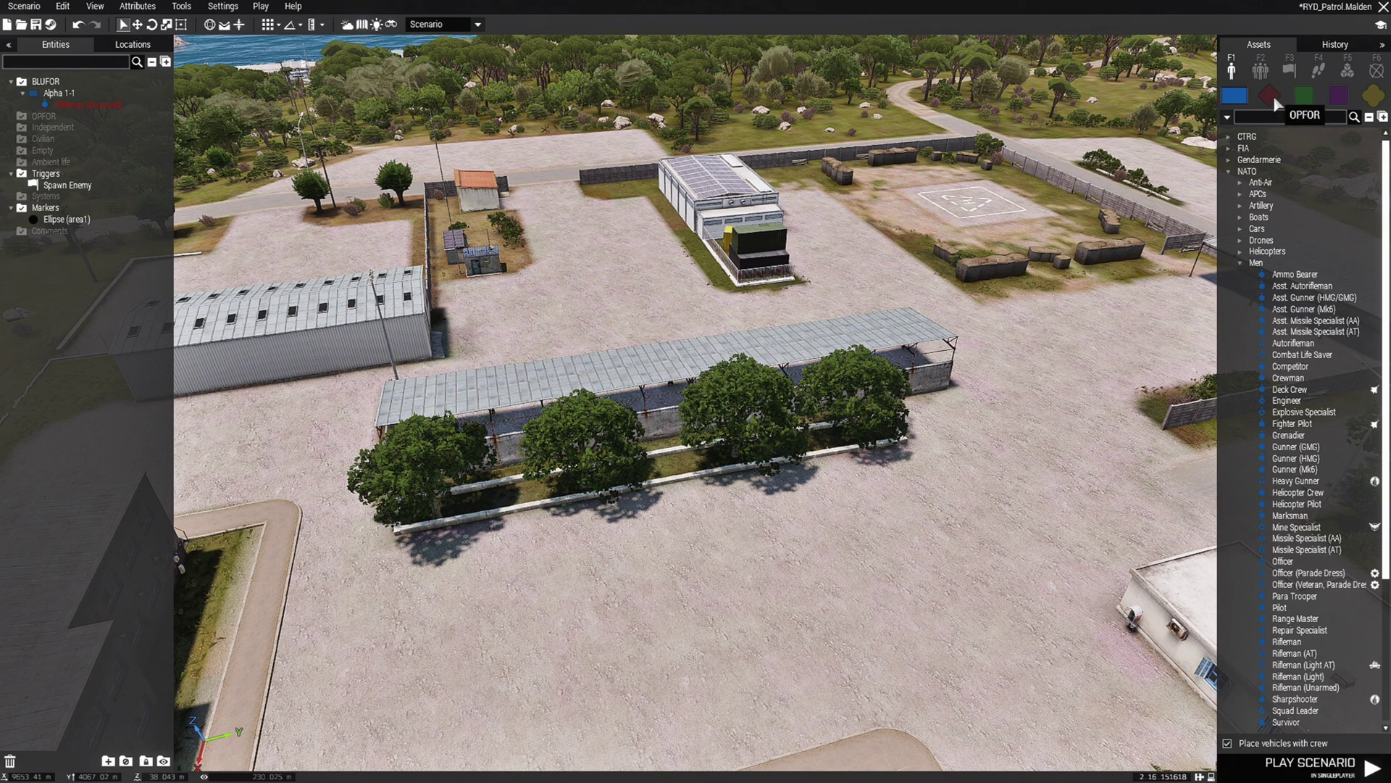
left_click(1273, 97)
left_click(1228, 136)
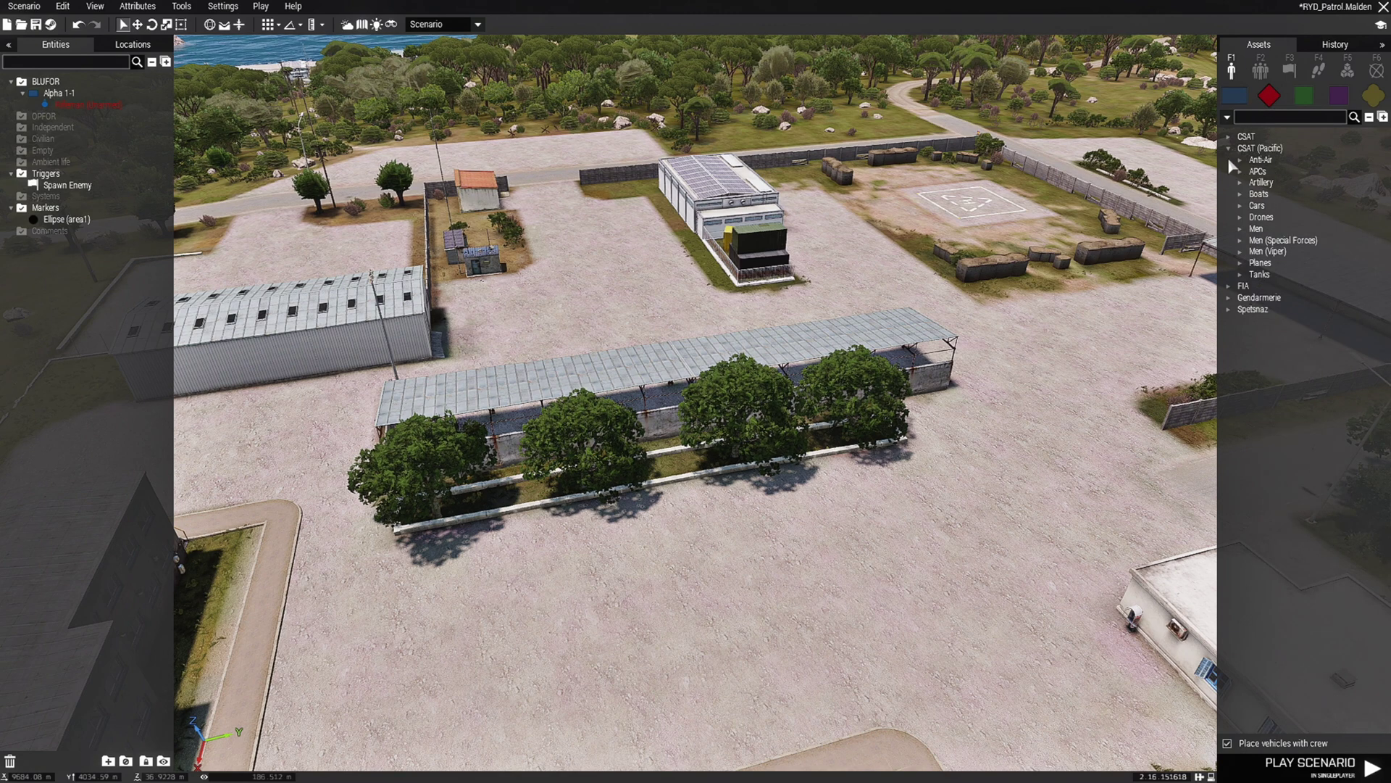
left_click(1227, 160)
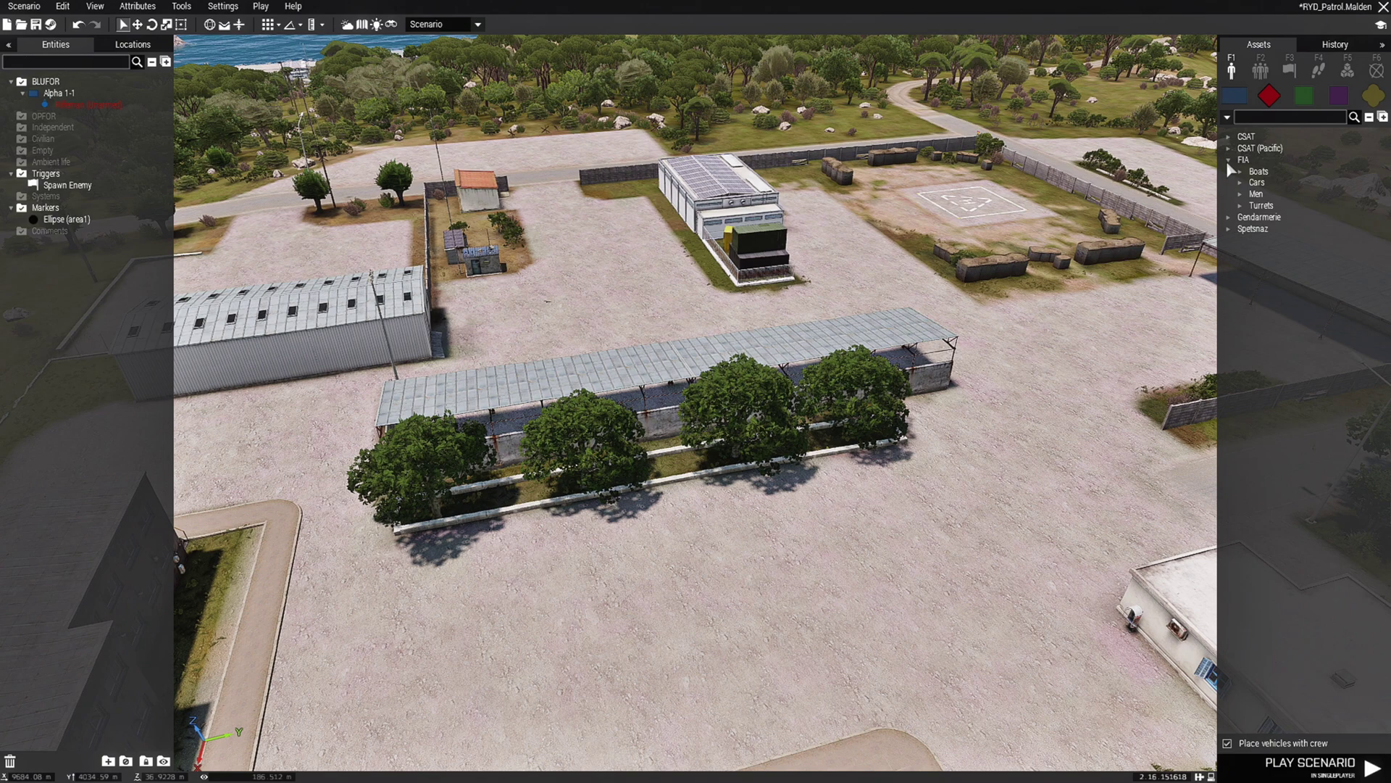
left_click(1236, 194)
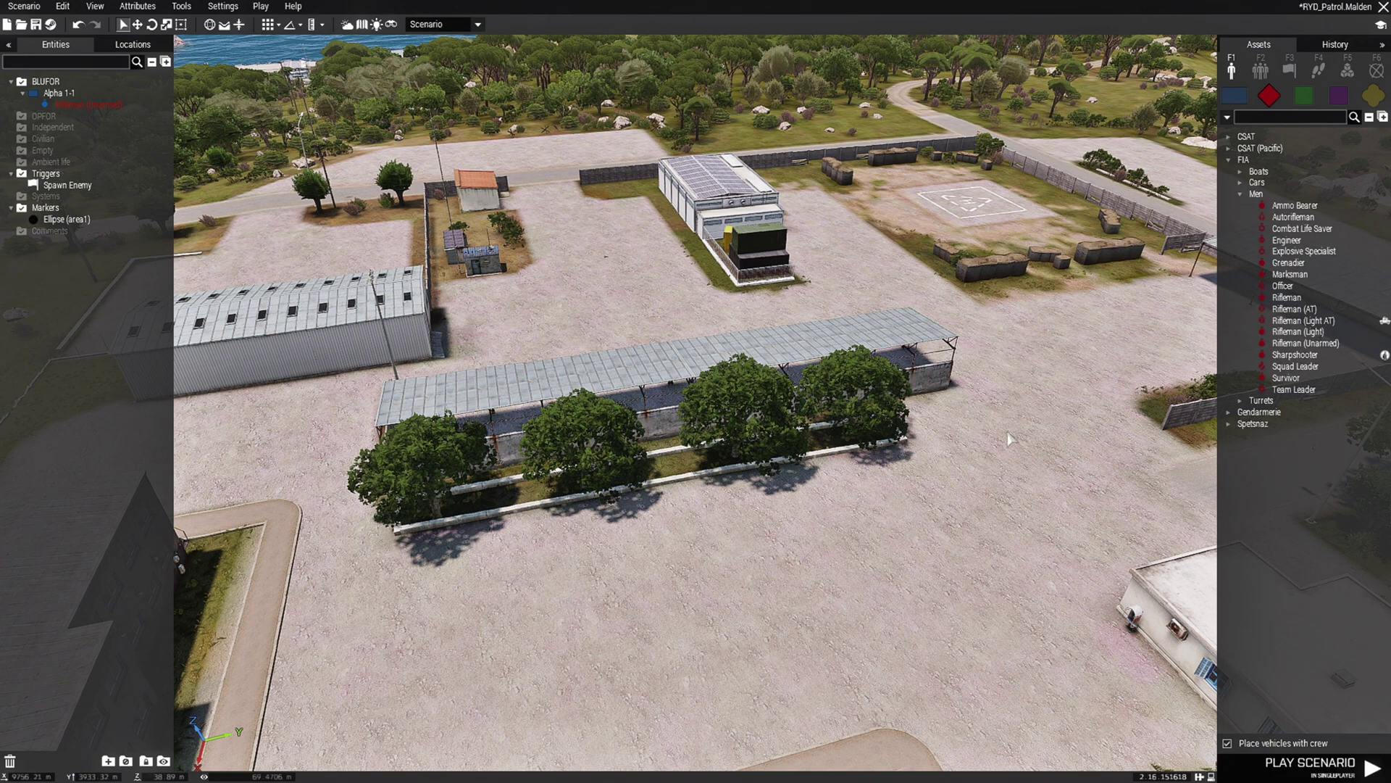
scroll(644, 650, "up", 3)
scroll(644, 650, "up", 5)
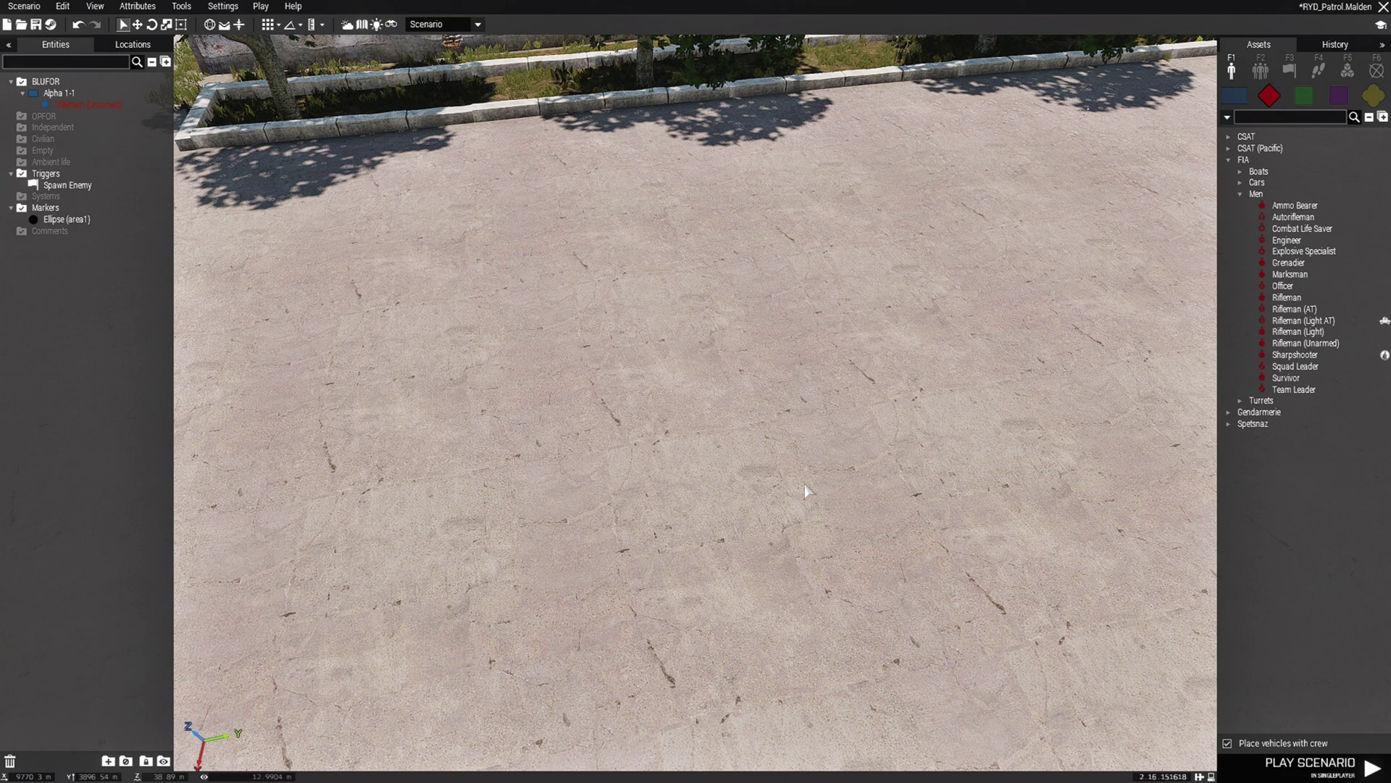
left_click(1283, 287)
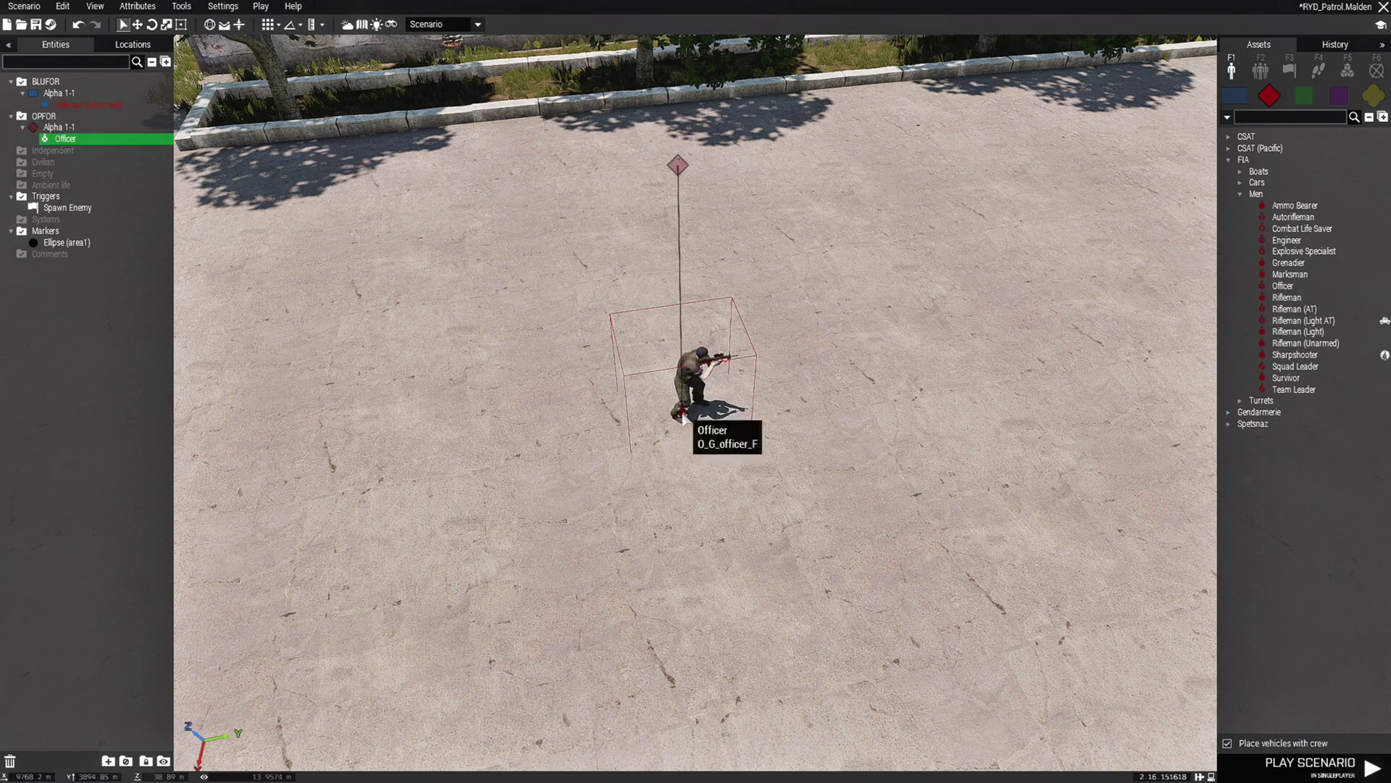
Place an OPFOR FIA Rifleman, a Grenadier and an Autorifleman on the pavement around the Officer.
left_click(682, 413)
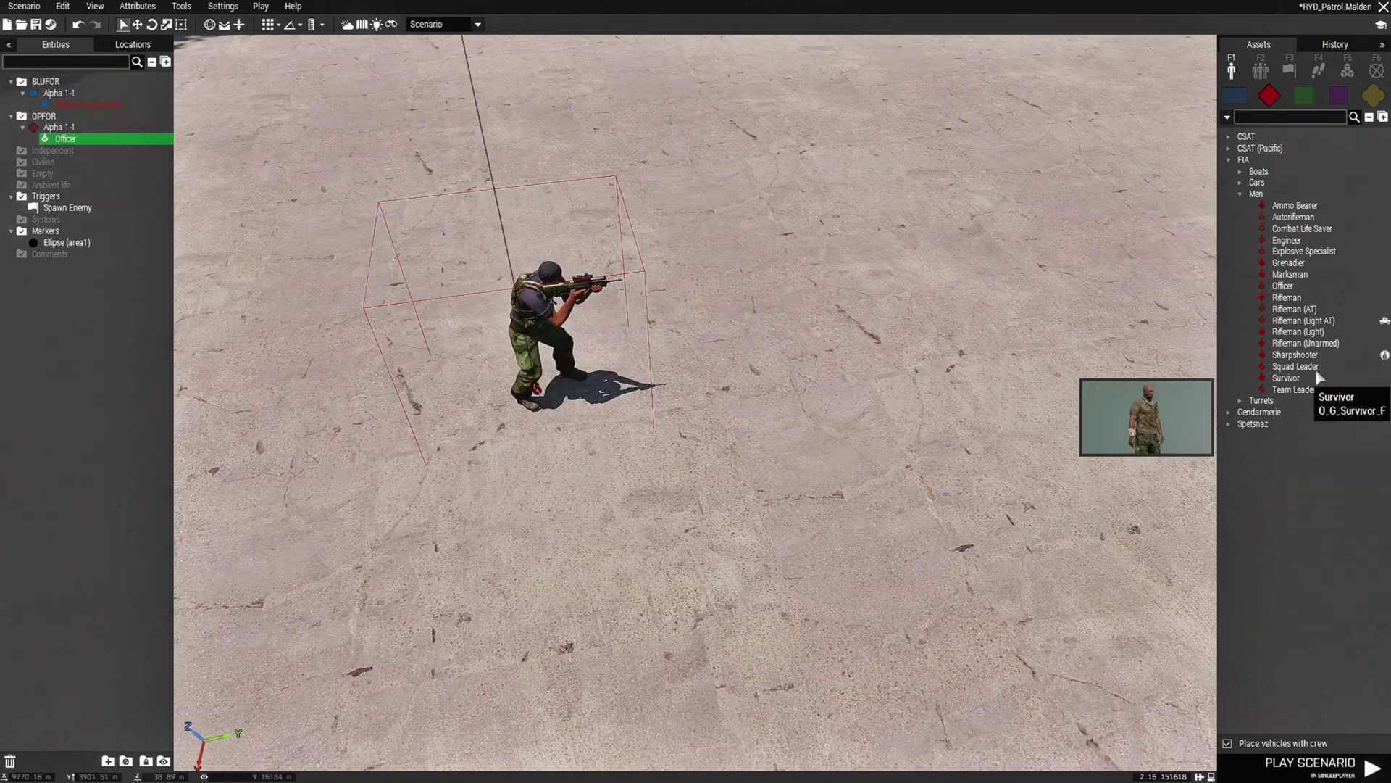
left_click(1290, 297)
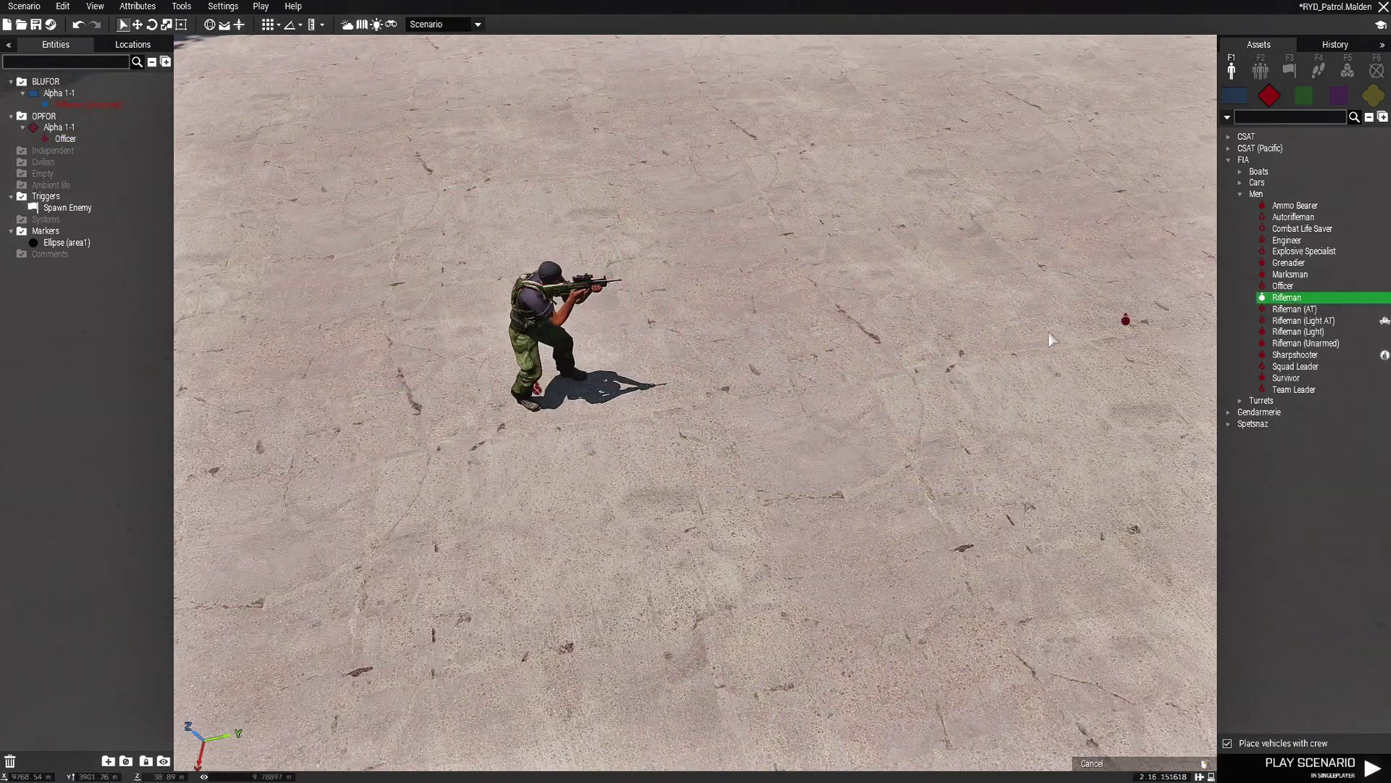
left_click(608, 507)
left_click(1281, 263)
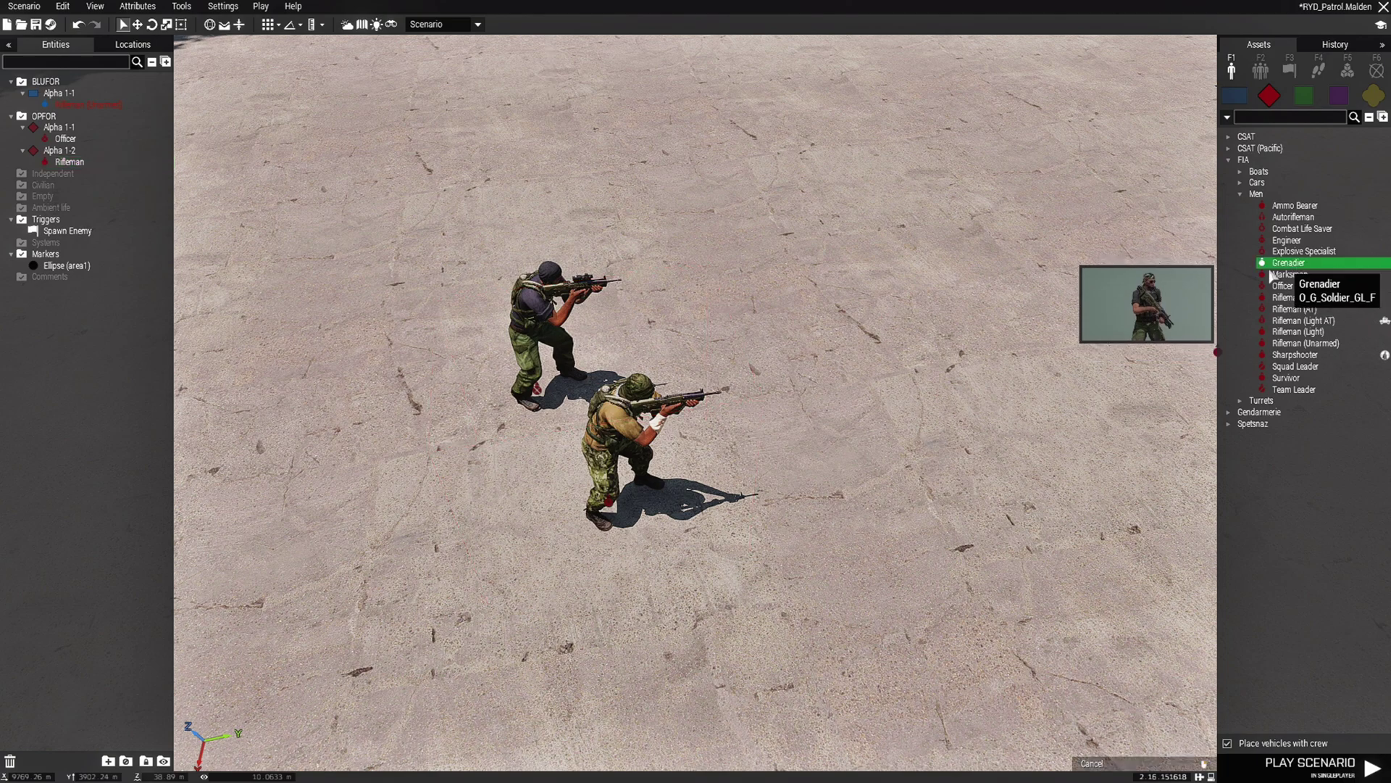
left_click(684, 217)
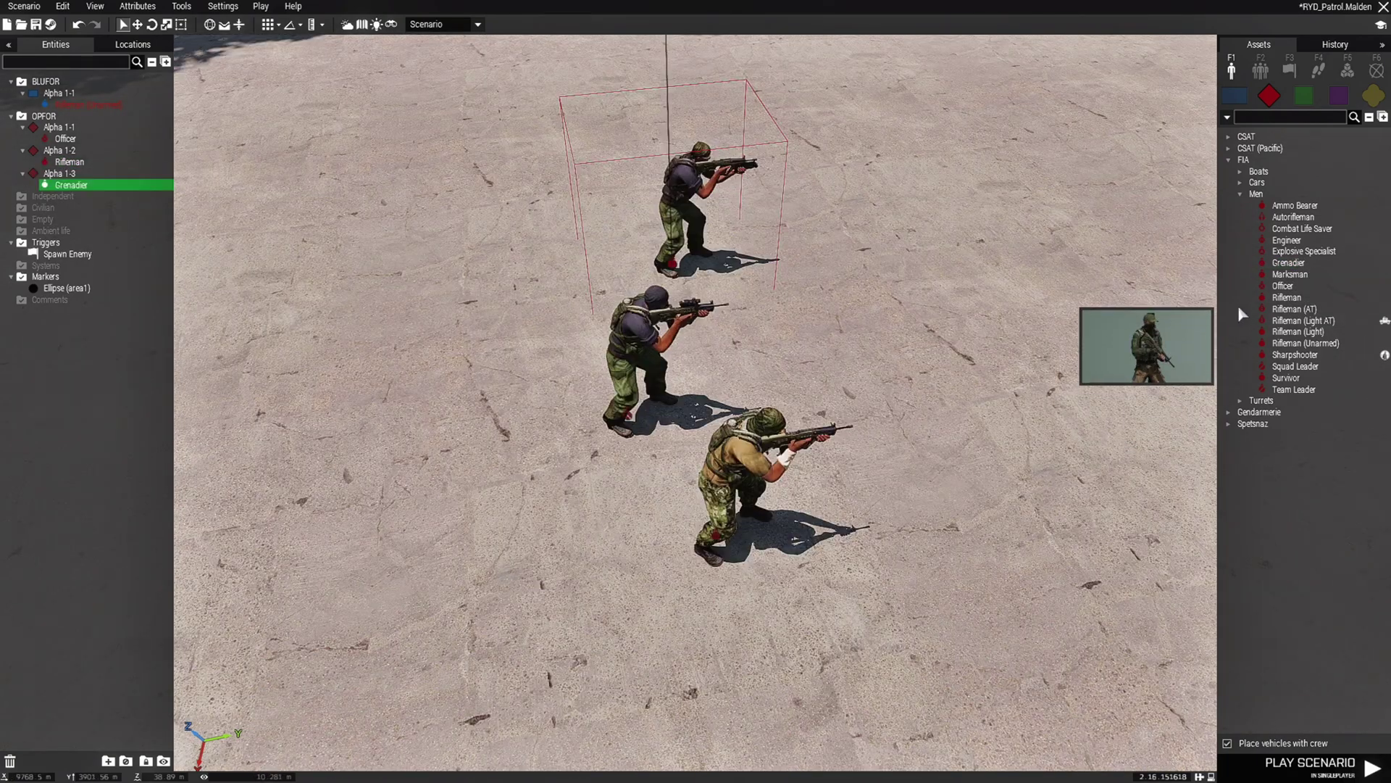
left_click(1293, 216)
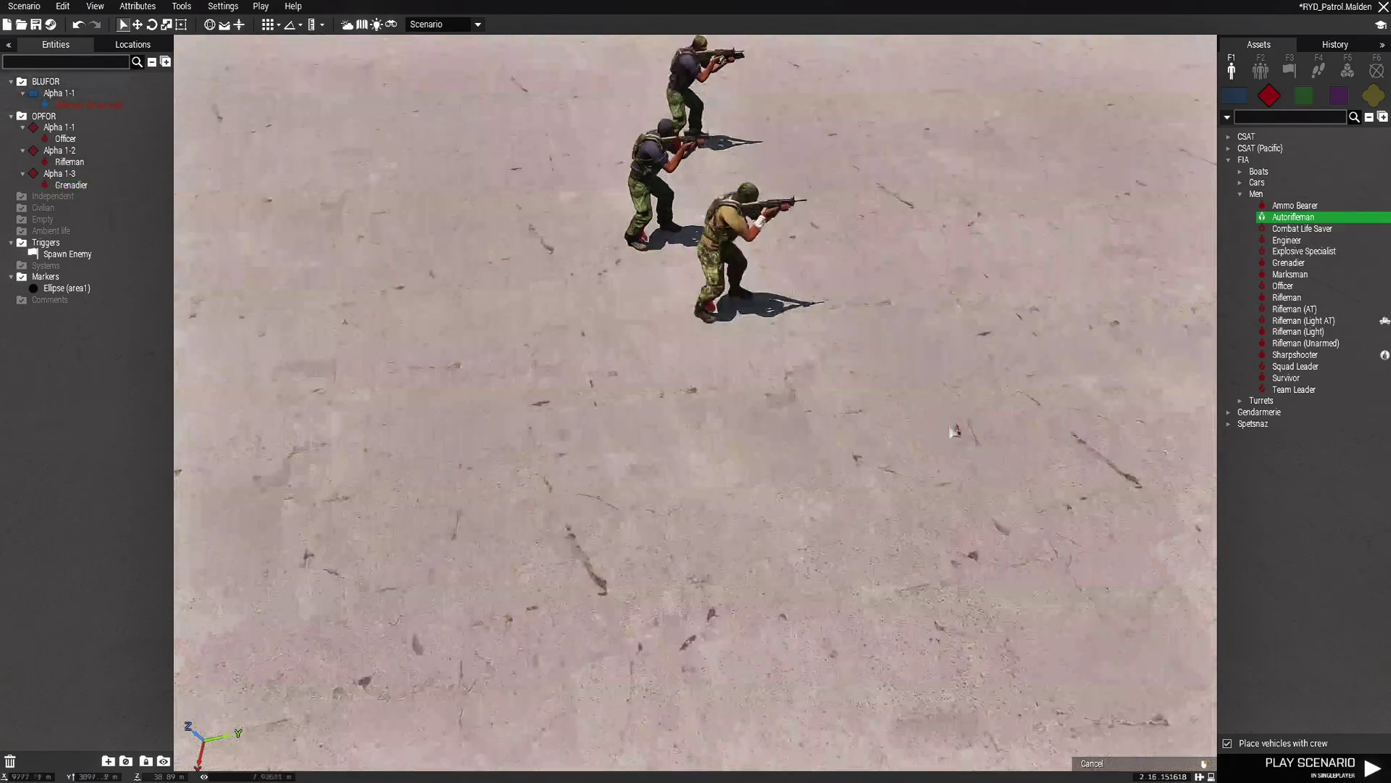
left_click(793, 395)
Select all four FIA soldiers on the pavement and log their classes to the clipboard.
right_click_drag(794, 395, 902, 419)
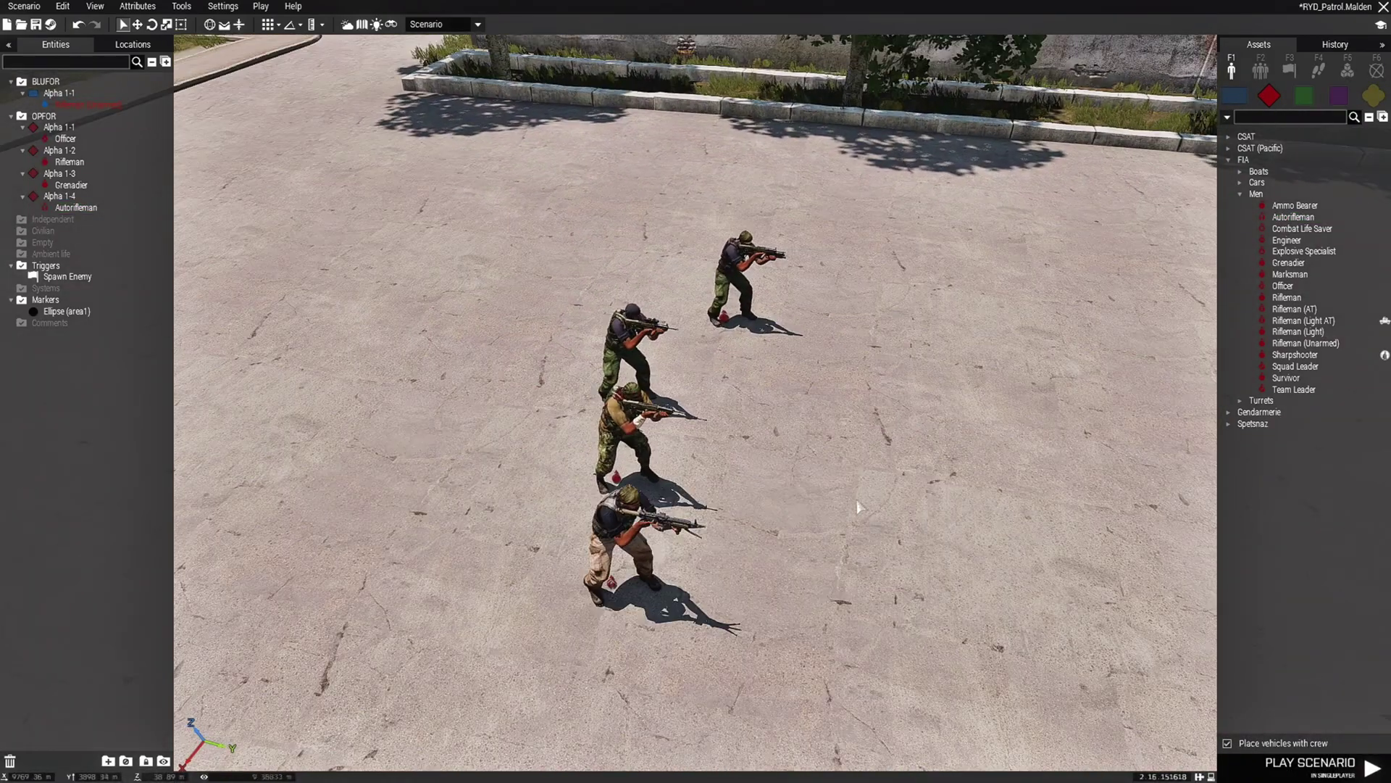
scroll(858, 507, "up", 2)
scroll(741, 615, "up", 2)
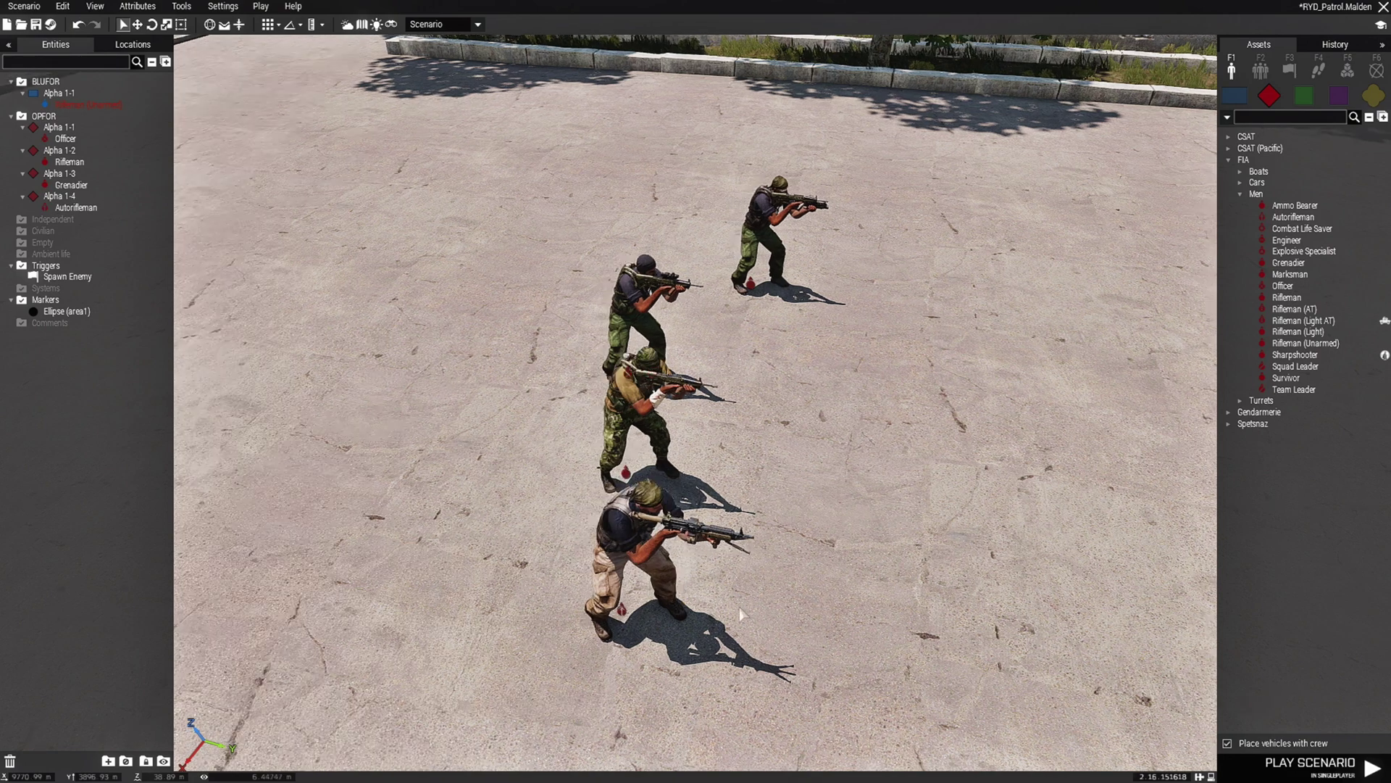
right_click_drag(741, 614, 728, 660)
left_click_drag(531, 689, 990, 150)
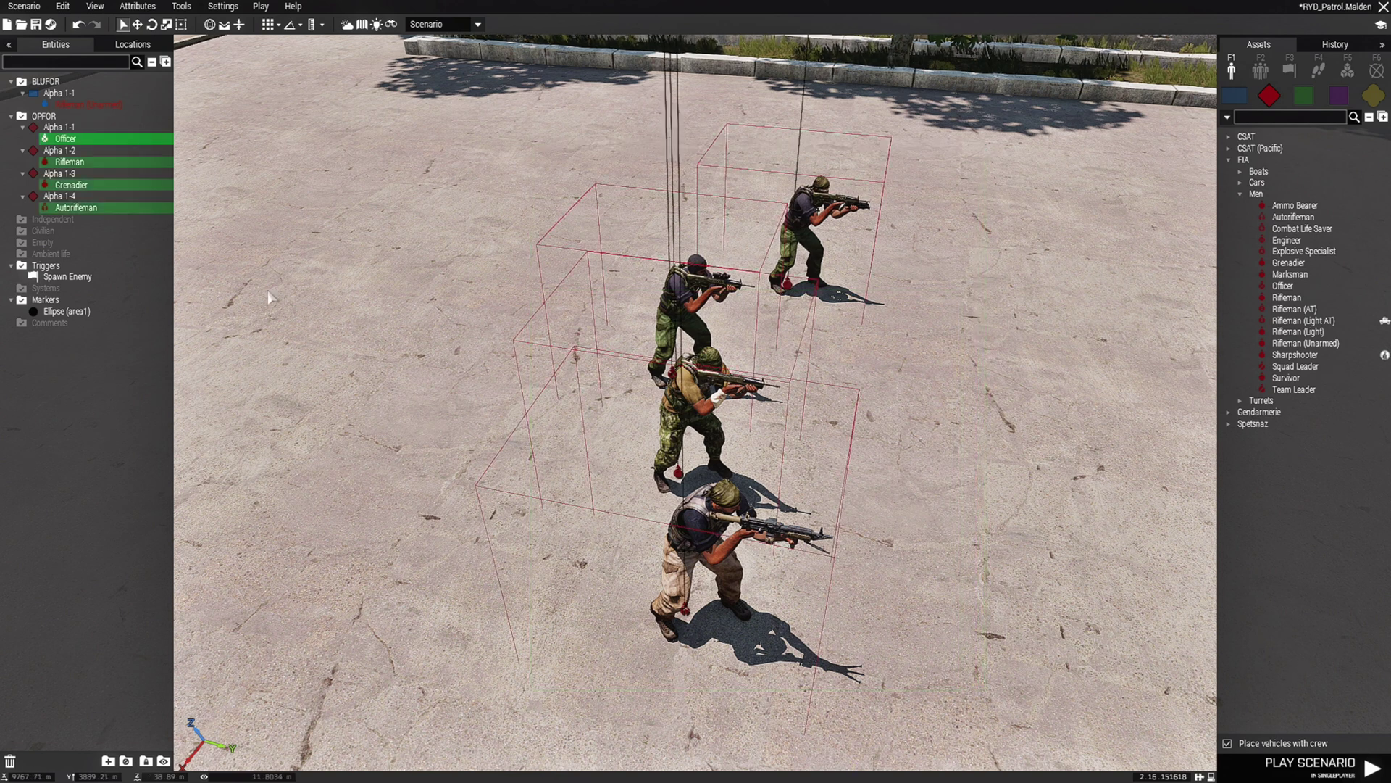
right_click(687, 612)
mouse_move(725, 614)
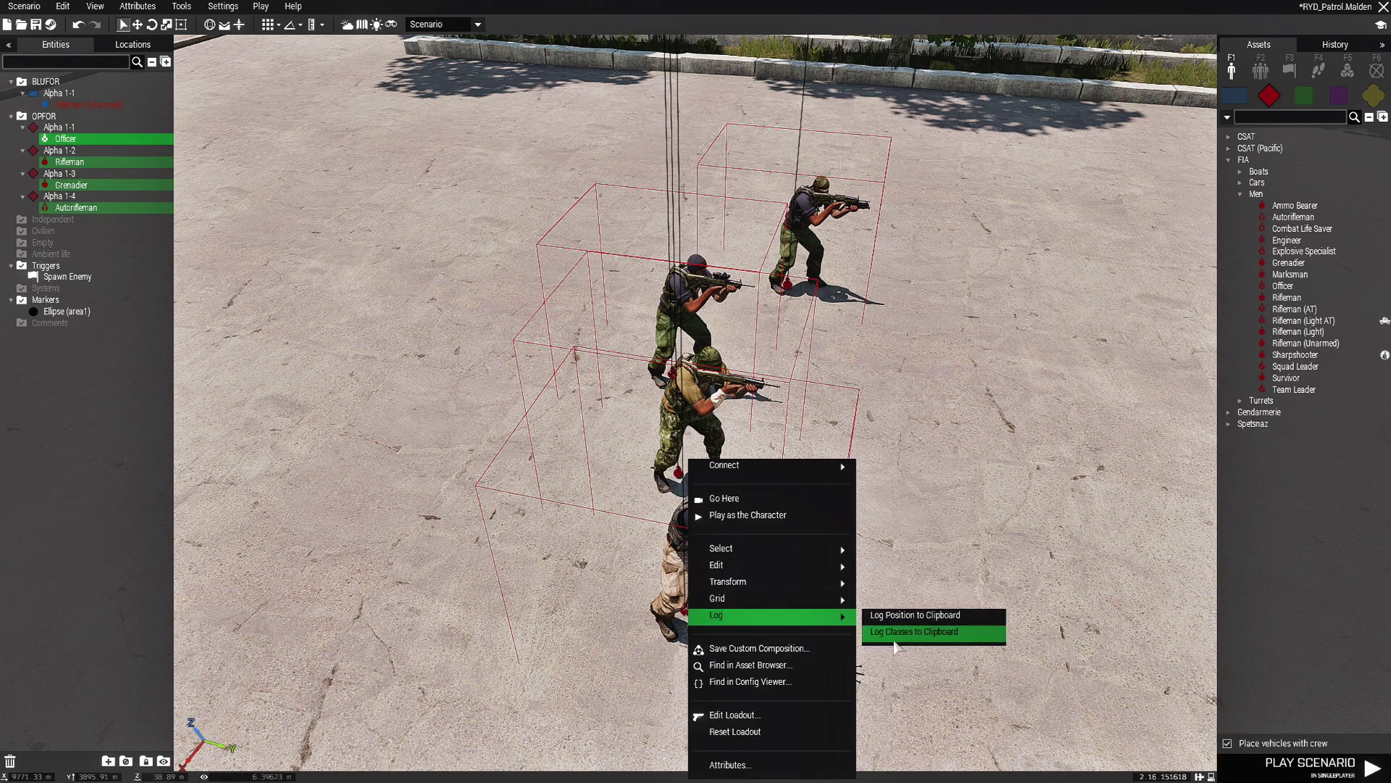
left_click(980, 638)
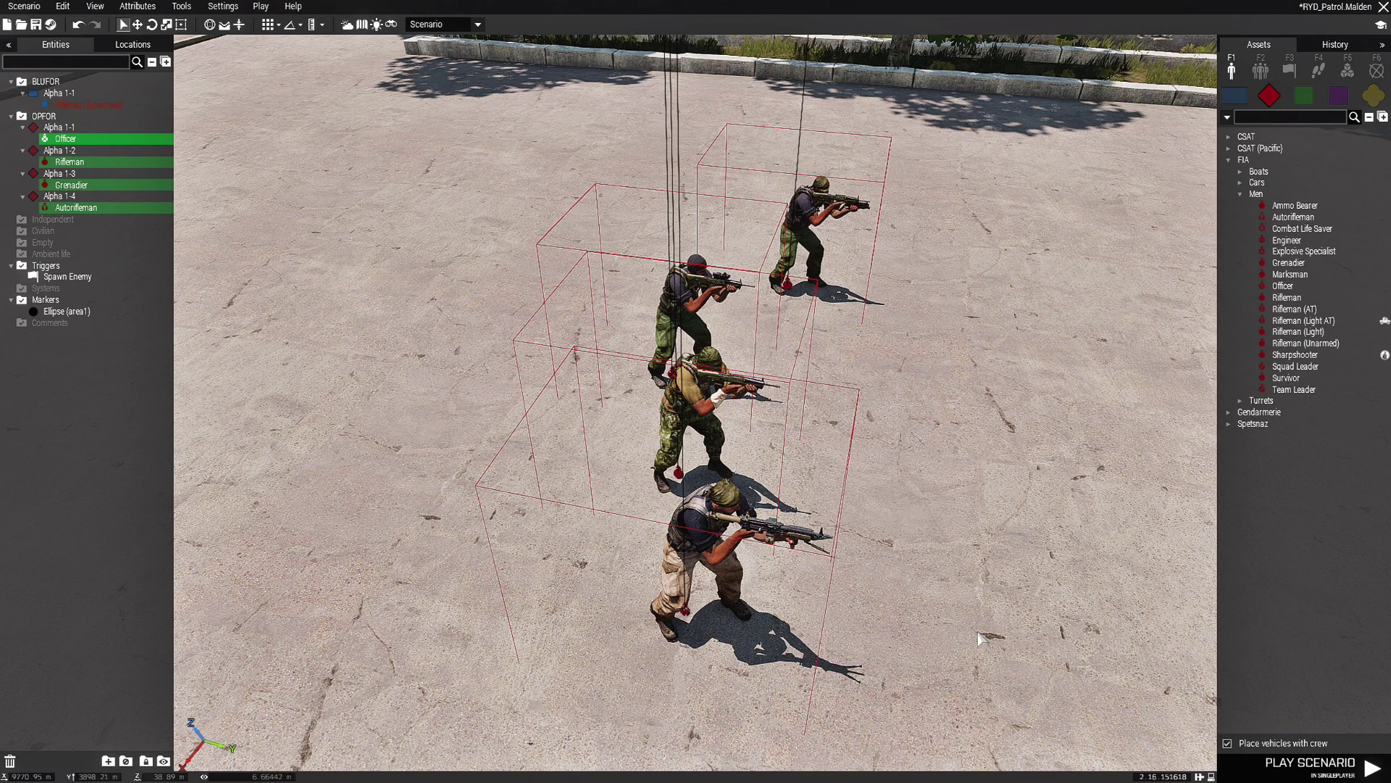
Delete the four placed OPFOR soldiers from the scenario.
left_click(979, 637)
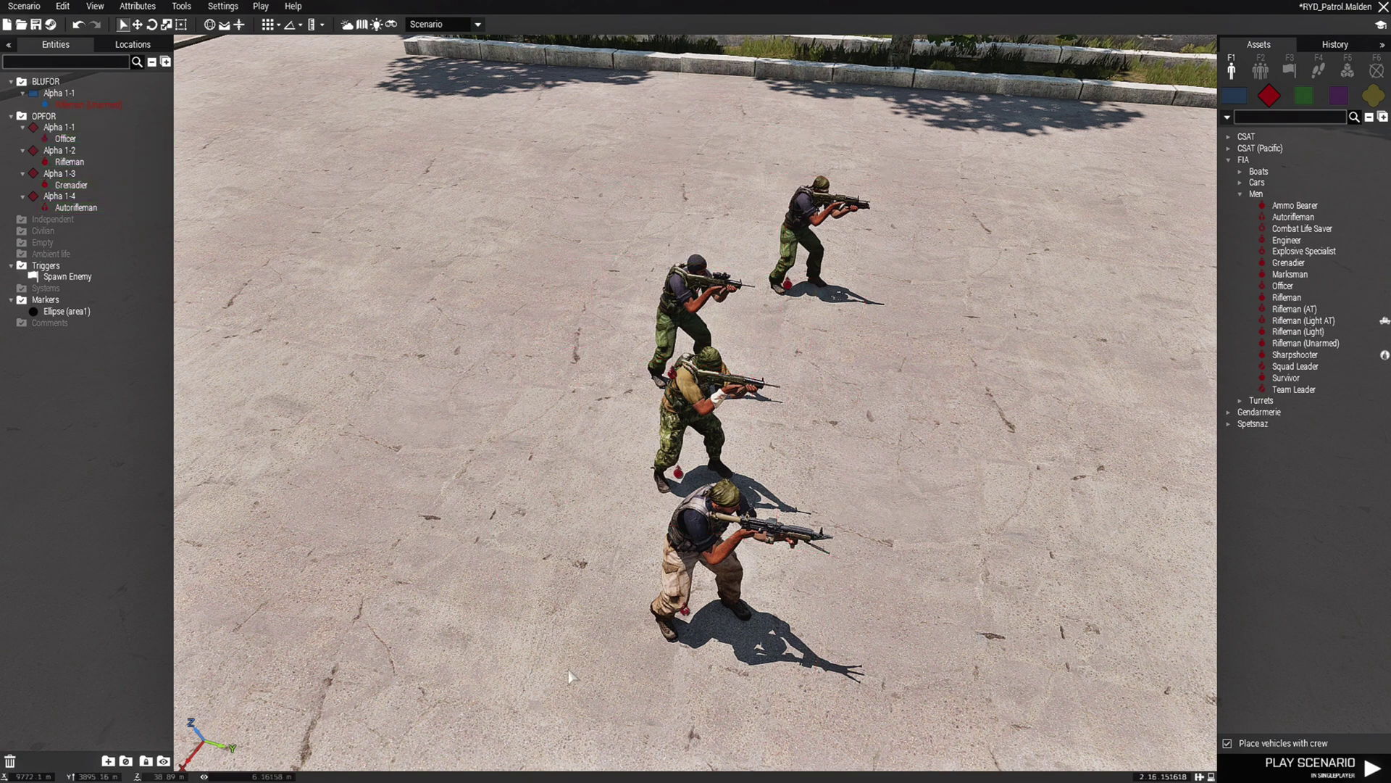
left_click_drag(934, 668, 565, 149)
key("Delete")
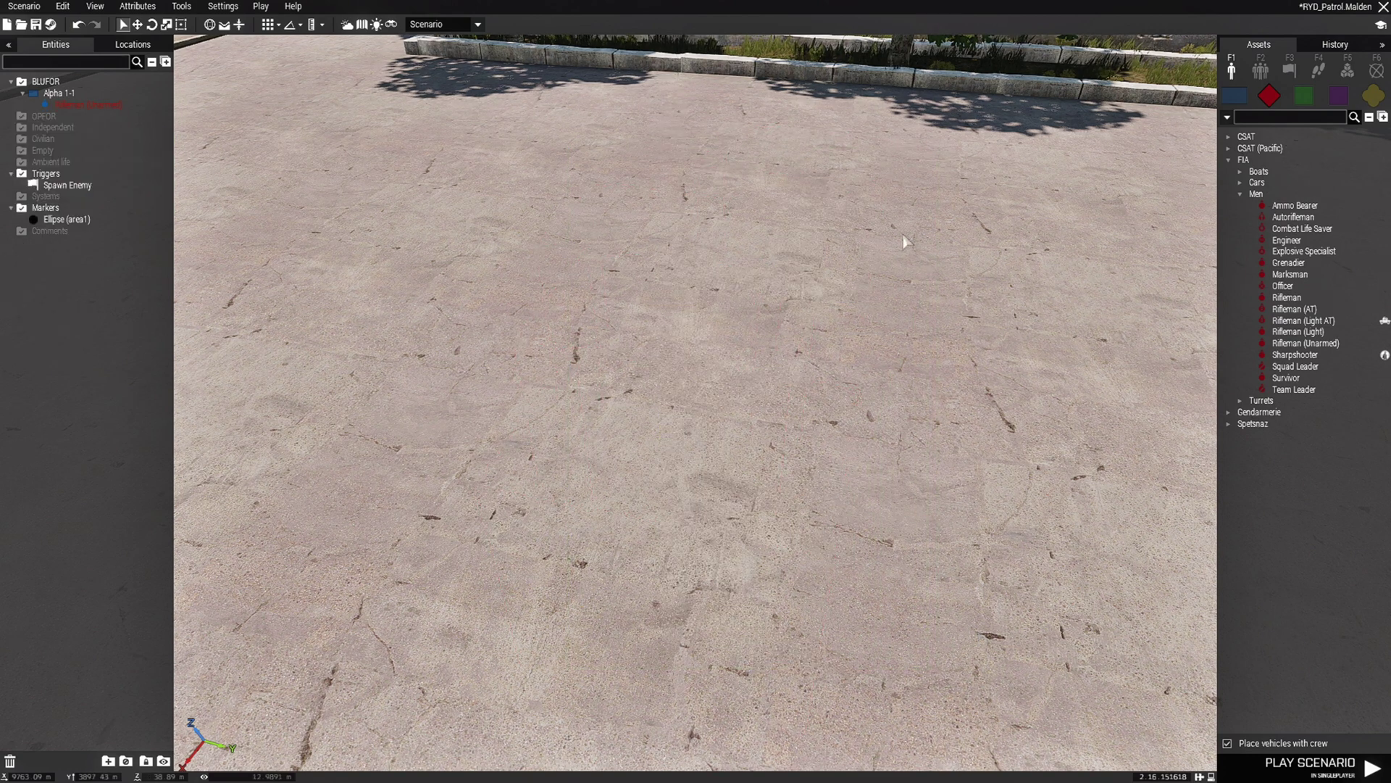
scroll(817, 395, "down", 10)
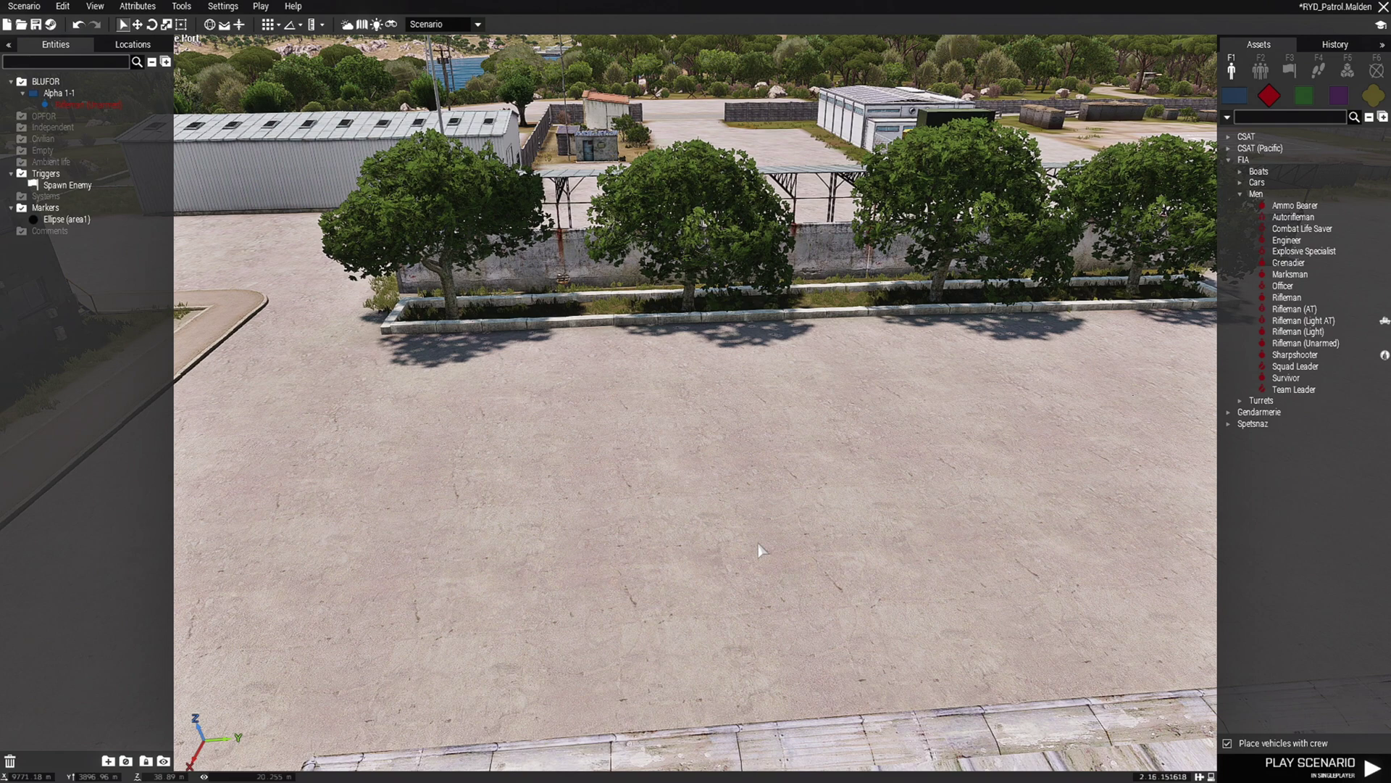
key("w")
key("w")
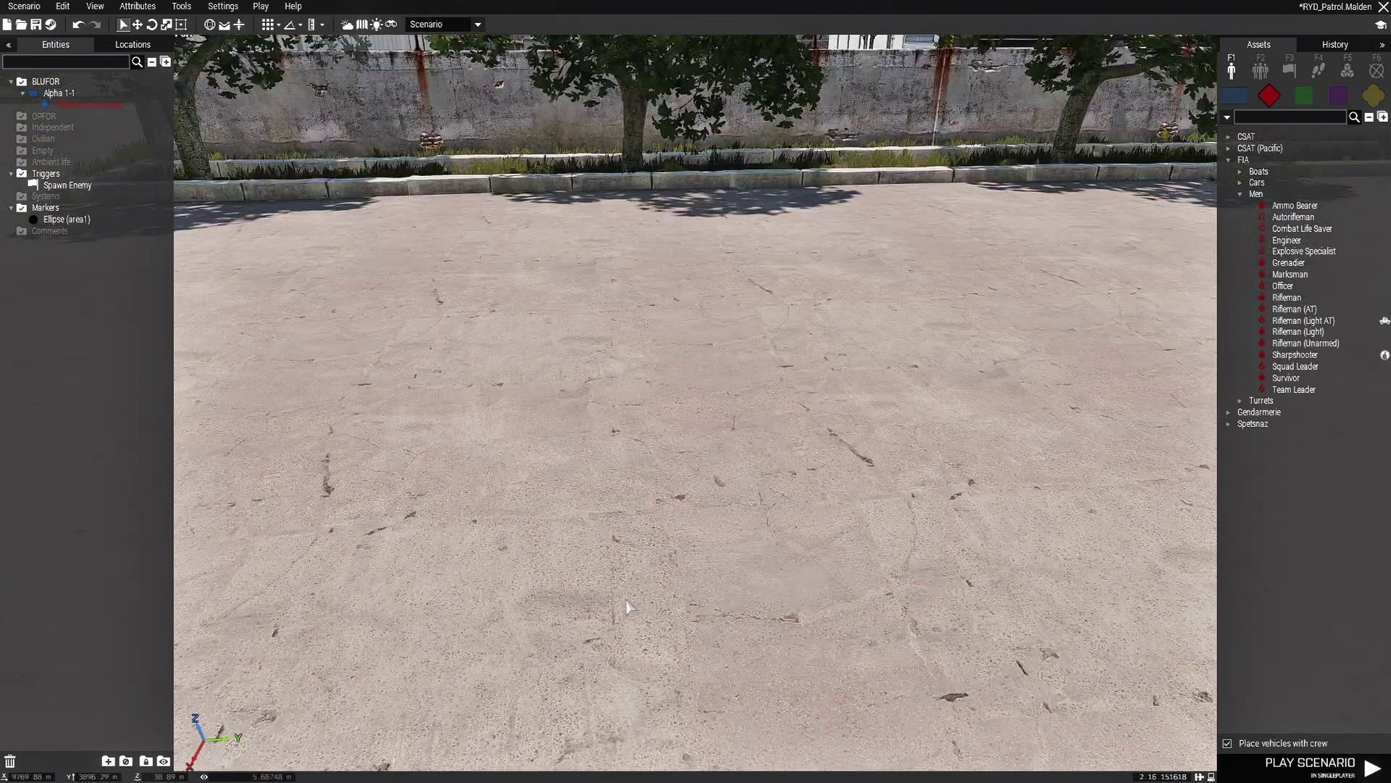